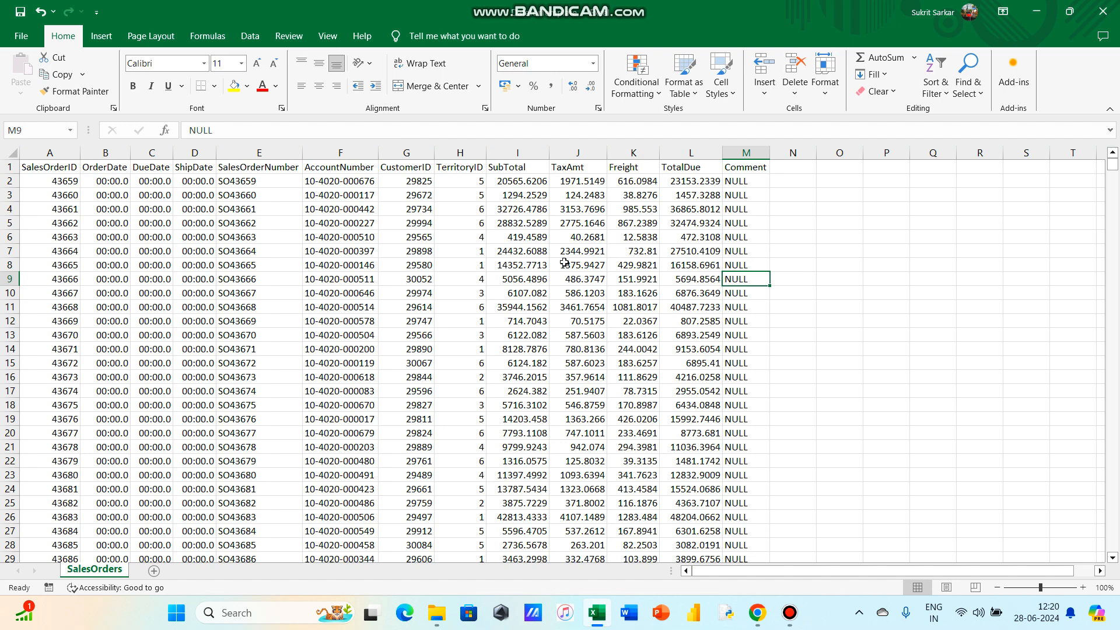
# Step: Examine the status bar statistics for the SalesOrderID, TotalDue and SubTotal columns and look through the sales order rows
pyautogui.click(569, 253)
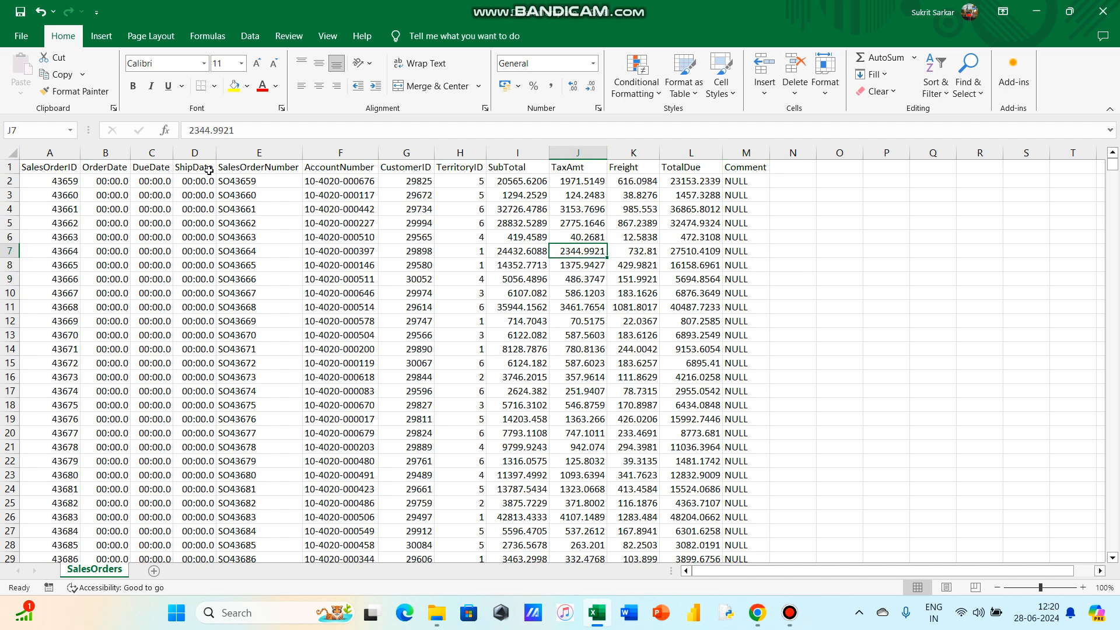
pyautogui.click(54, 155)
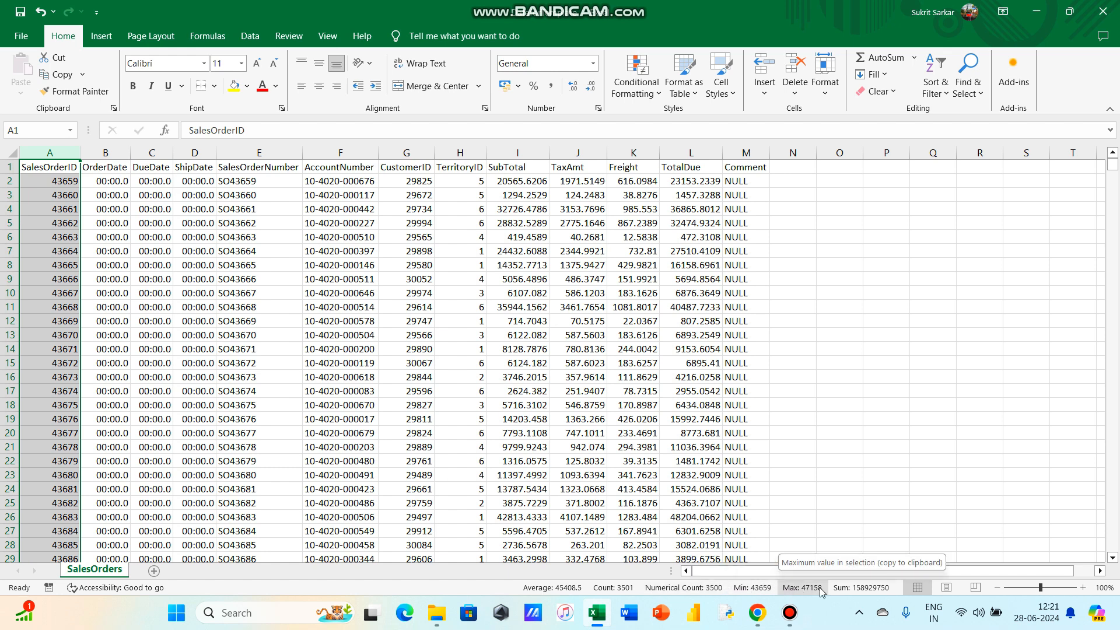
pyautogui.rightClick(859, 592)
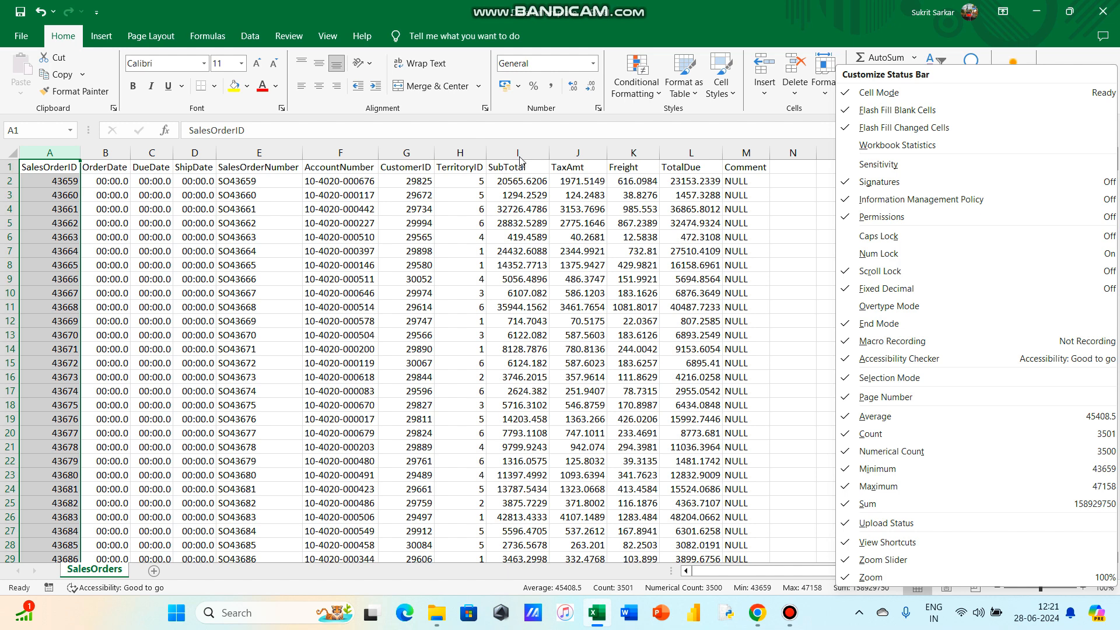
pyautogui.click(659, 150)
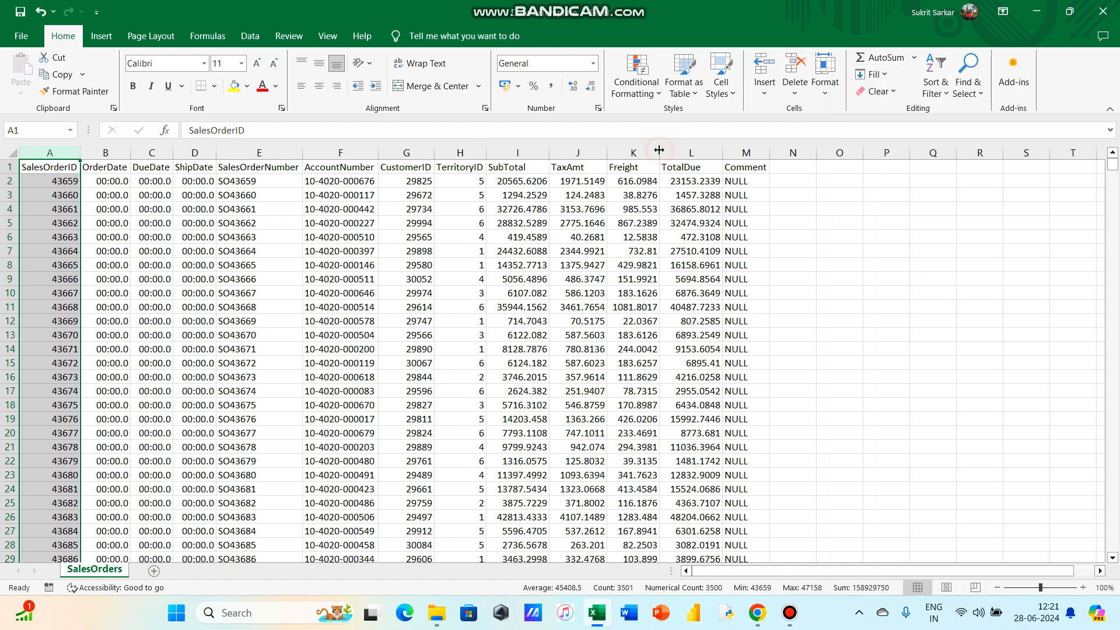
pyautogui.click(697, 151)
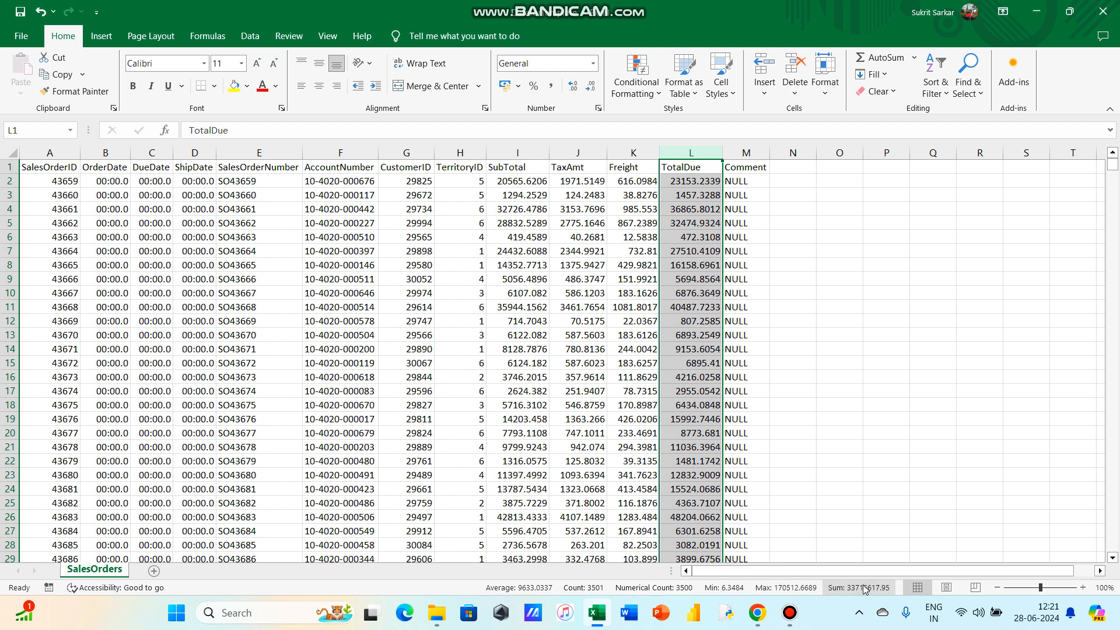
pyautogui.click(627, 169)
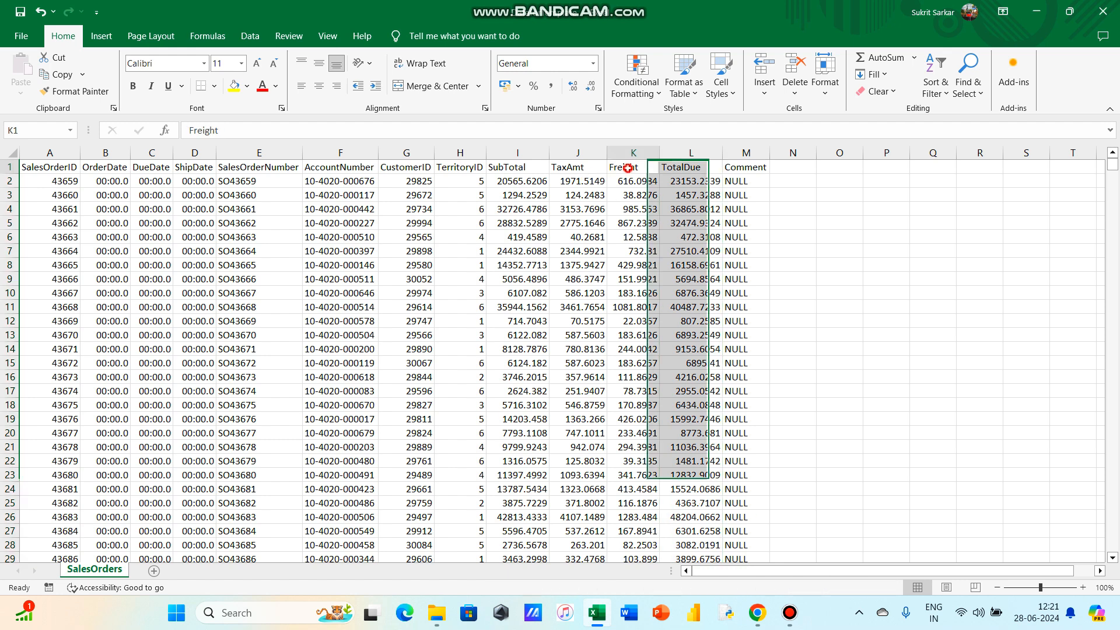
pyautogui.click(581, 169)
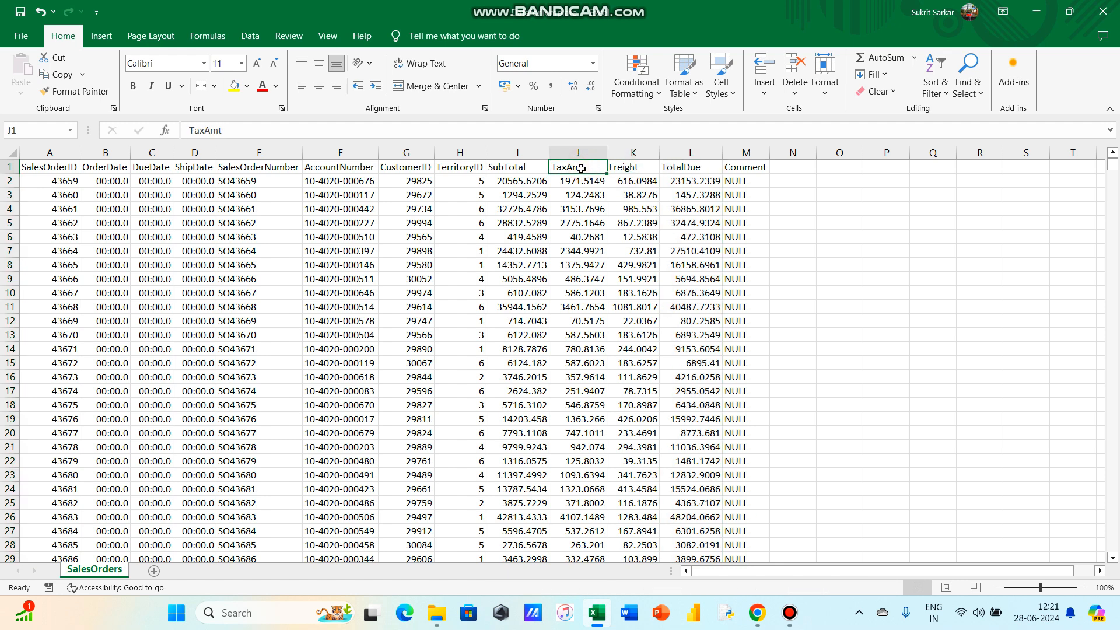
pyautogui.click(521, 153)
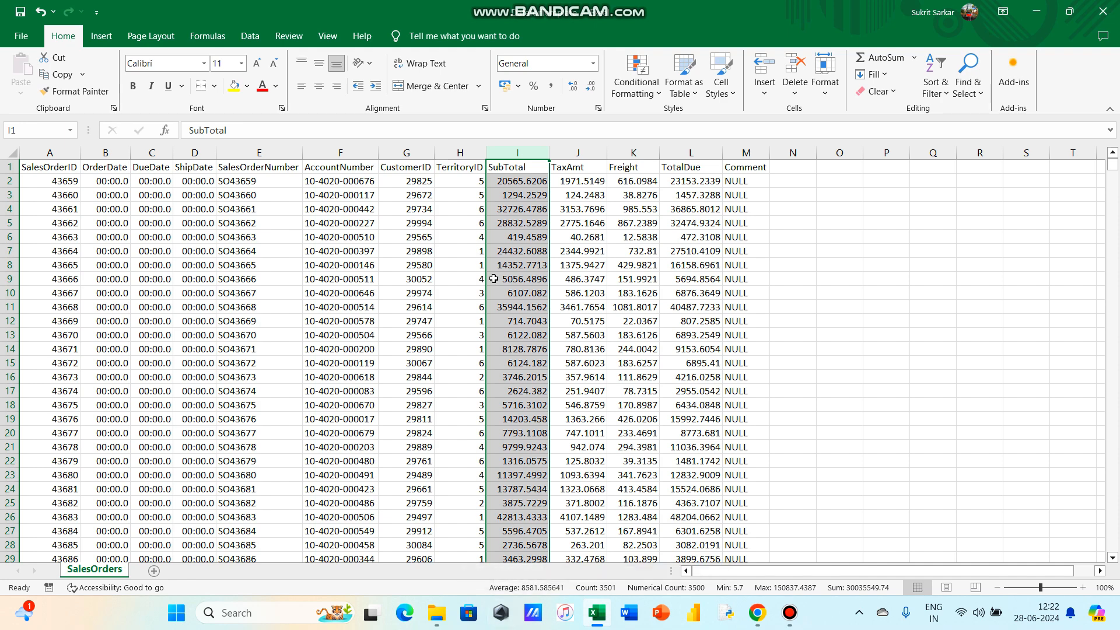
pyautogui.scroll(-20, 494, 278)
pyautogui.scroll(20, 493, 279)
pyautogui.hotkey('ctrl', 'z')
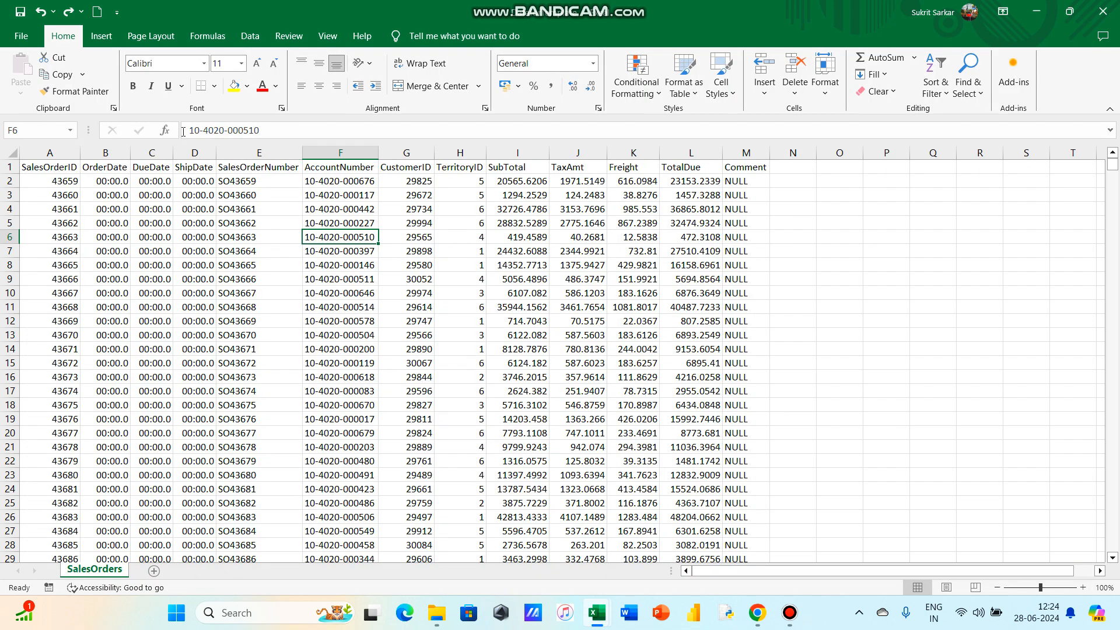
# Step: Create a new blank workbook and start a data import from an Excel workbook file
pyautogui.click(97, 14)
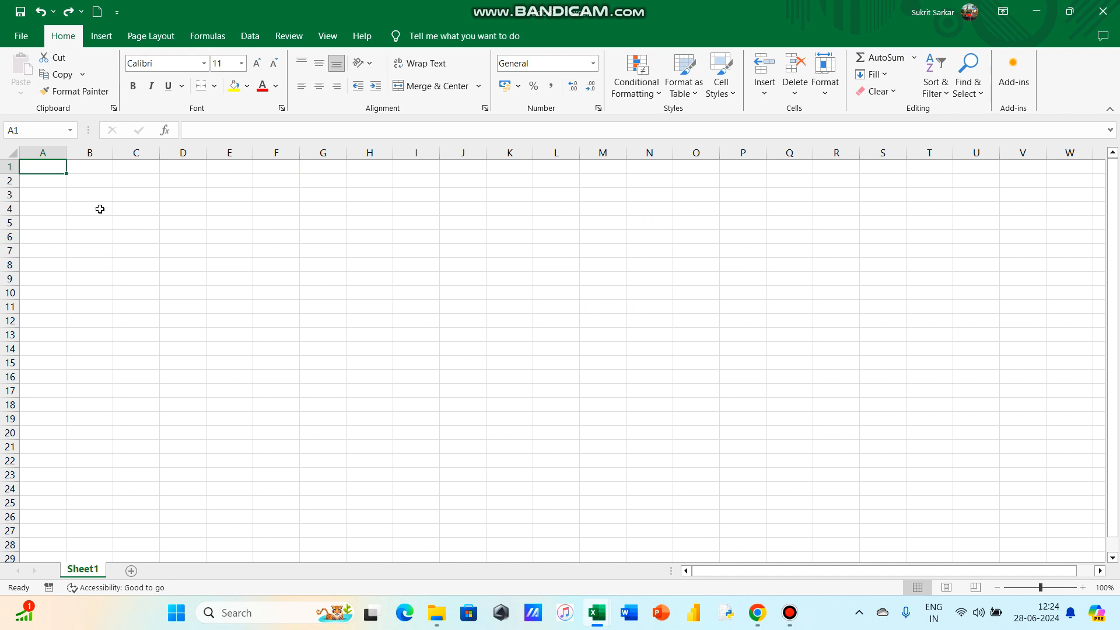
pyautogui.click(97, 38)
pyautogui.click(130, 37)
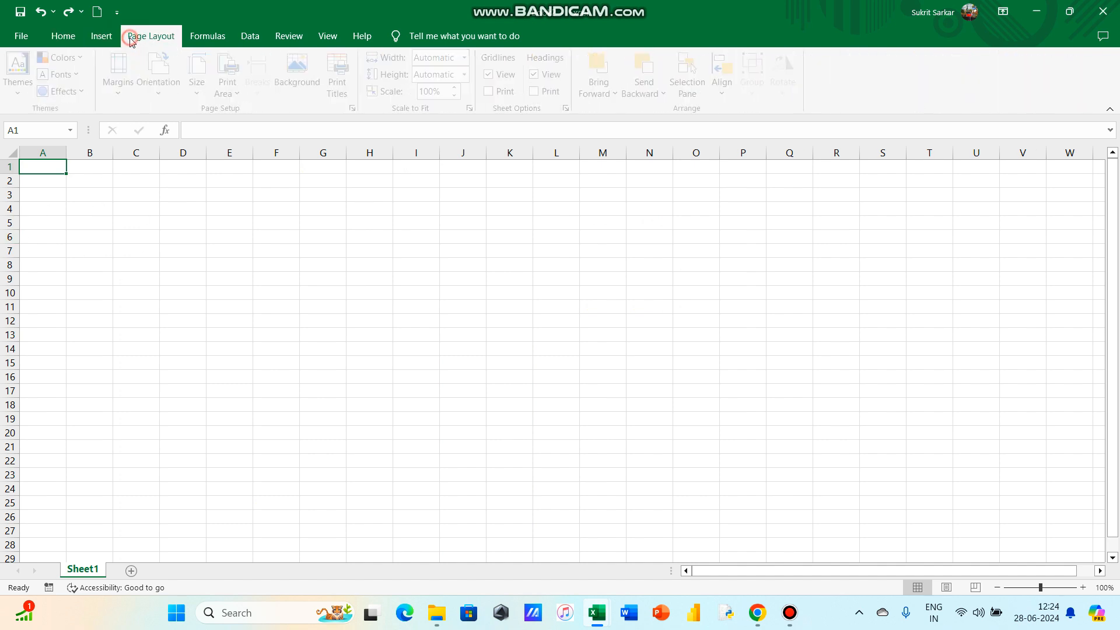
pyautogui.click(210, 36)
pyautogui.click(253, 38)
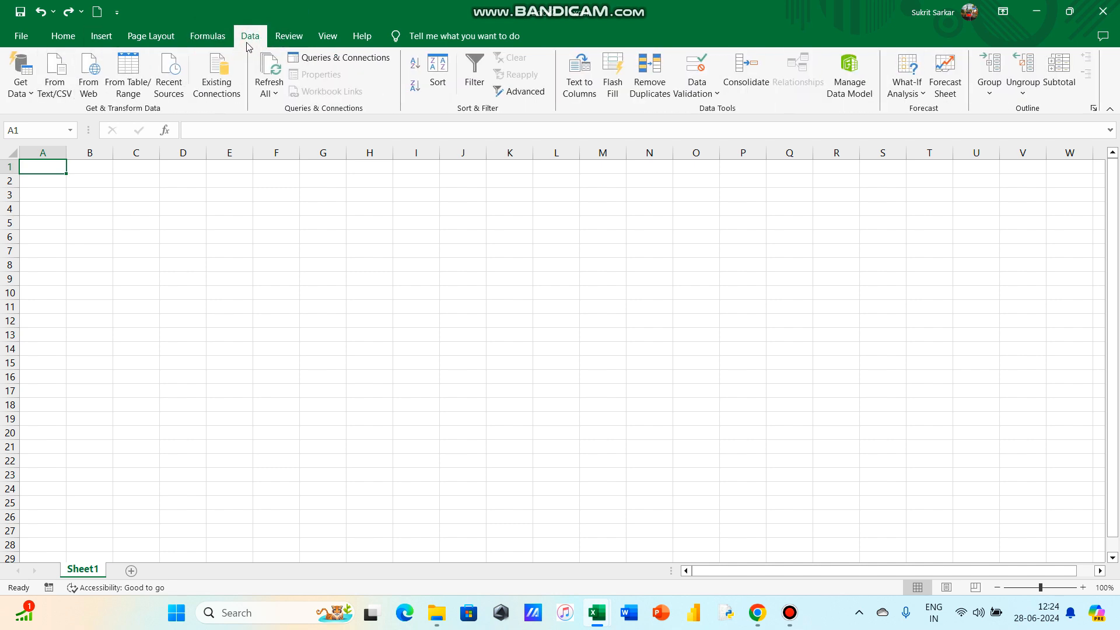
pyautogui.click(16, 98)
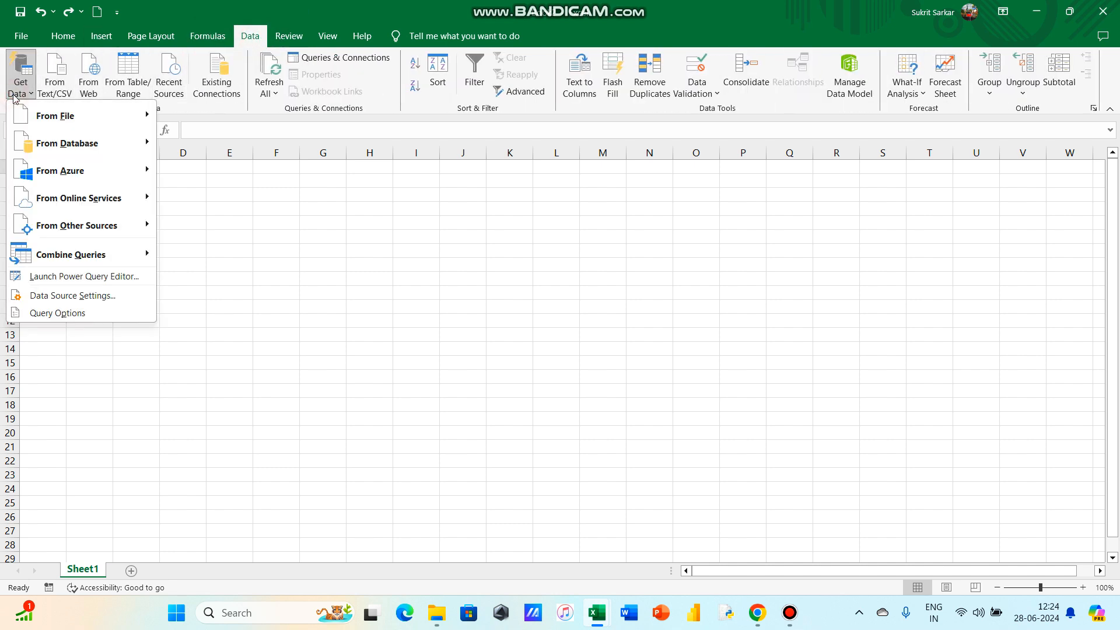
pyautogui.moveTo(147, 116)
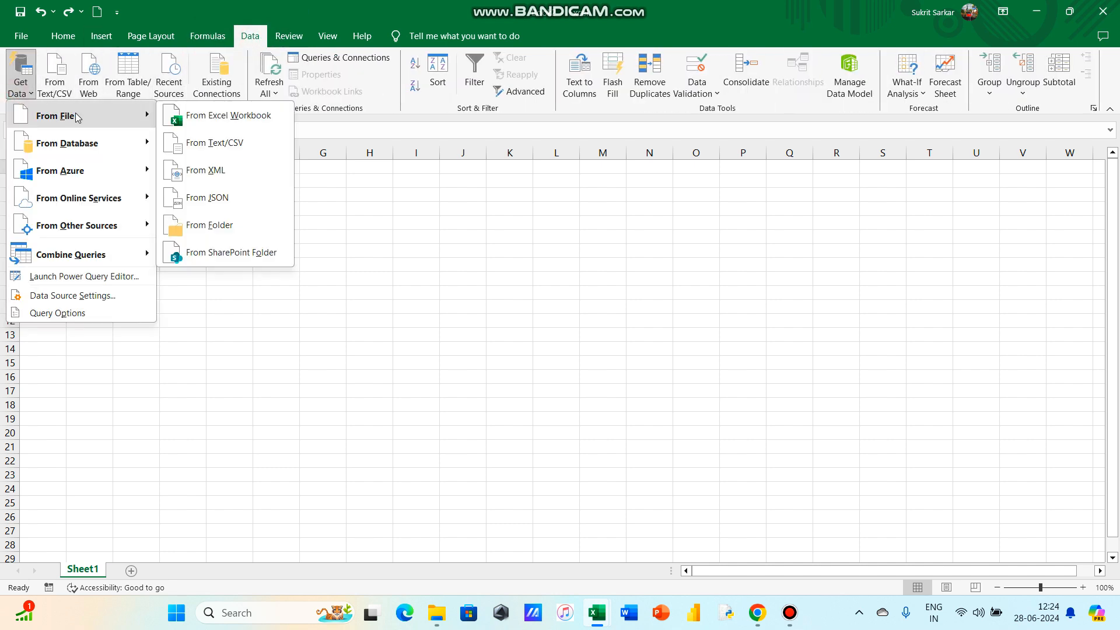
pyautogui.click(202, 120)
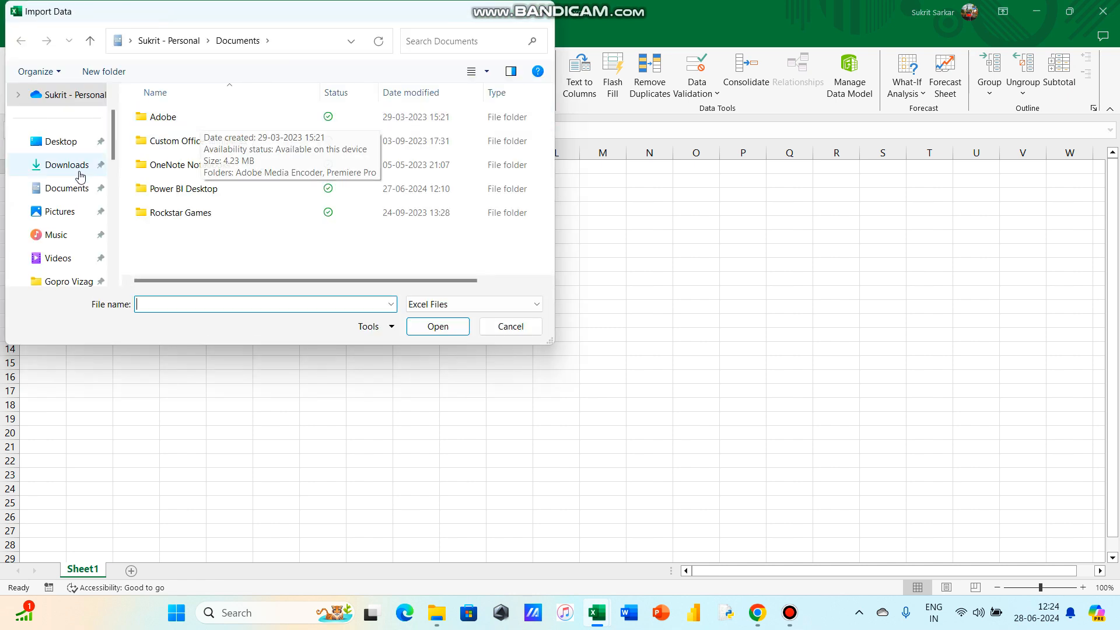
# Step: Import DataforTemplate from the 04_04_Tips on prep folder and open its SalesOrders sheet for transformation in Power Query Editor
pyautogui.scroll(-1, 75, 181)
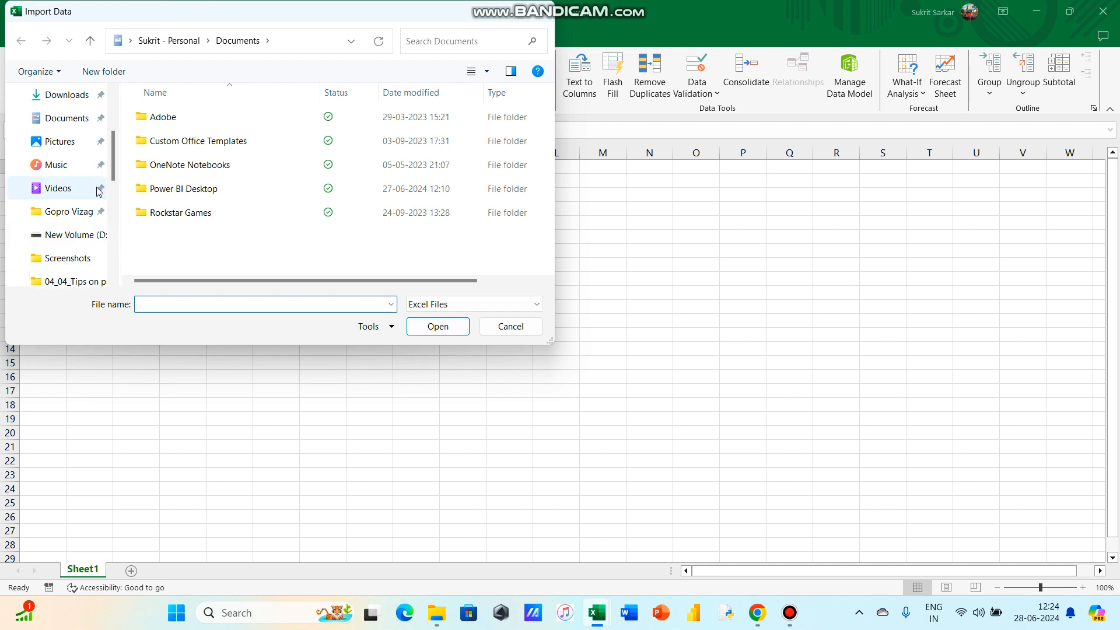
pyautogui.scroll(-2, 75, 227)
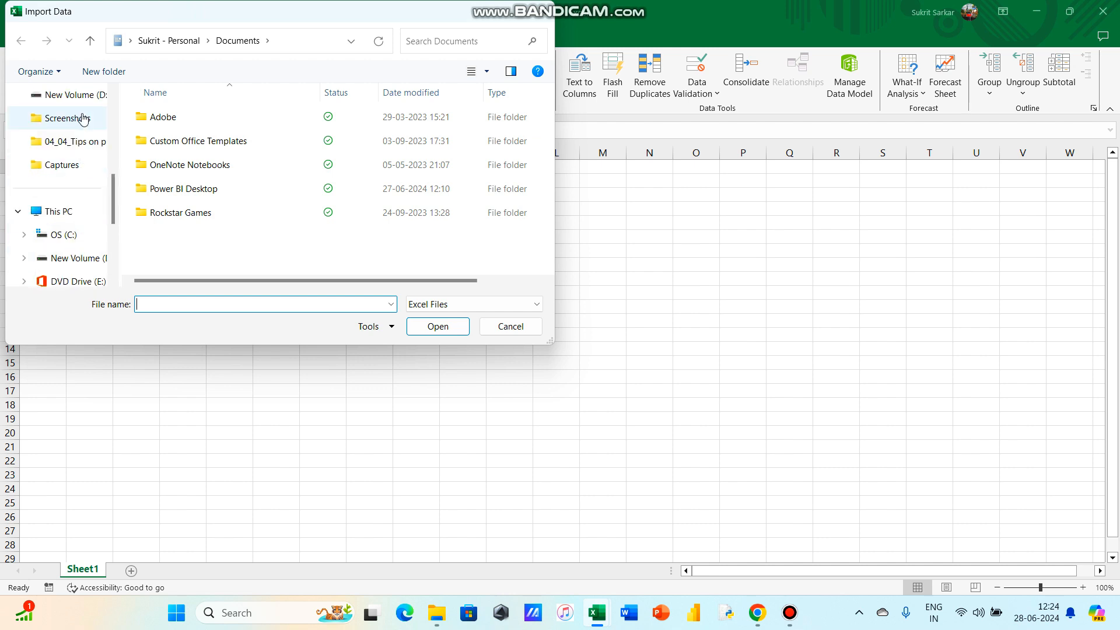
pyautogui.click(77, 138)
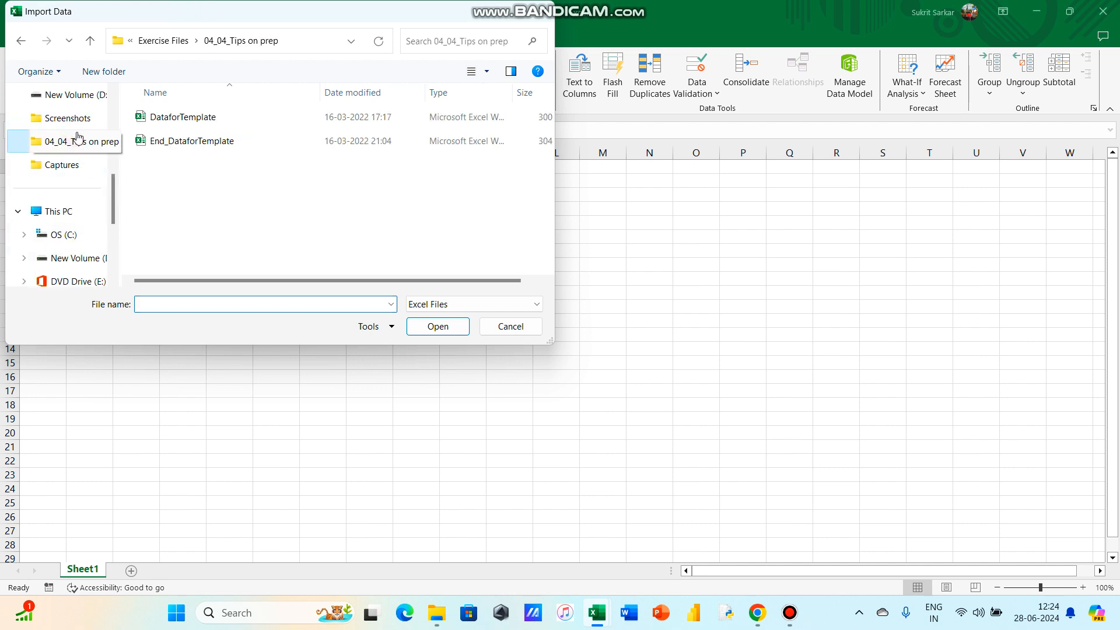
pyautogui.click(224, 119)
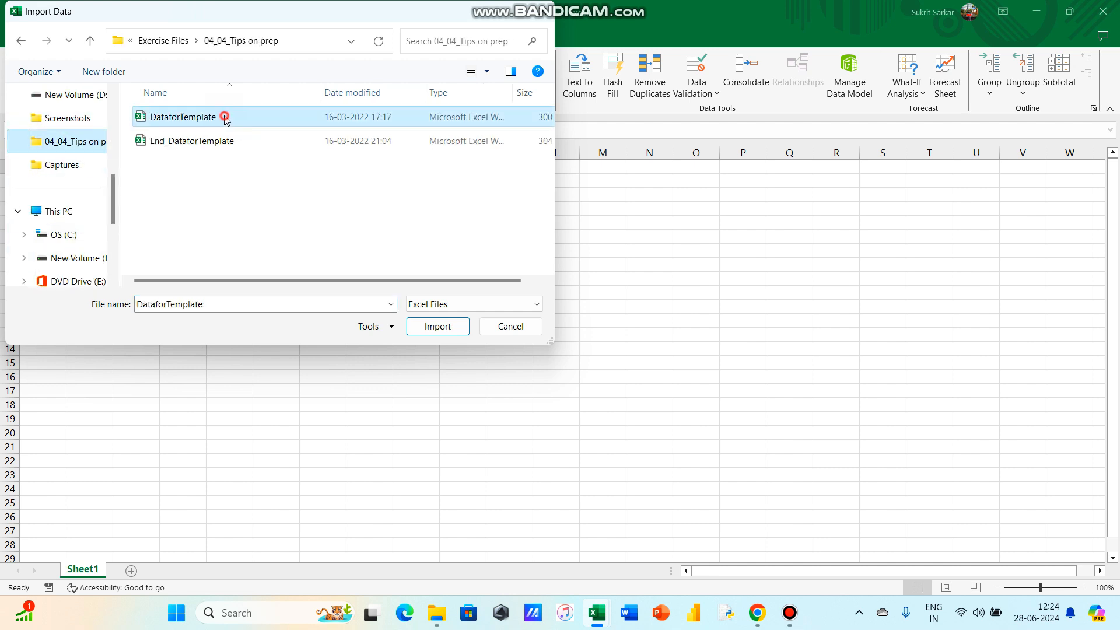
pyautogui.click(457, 330)
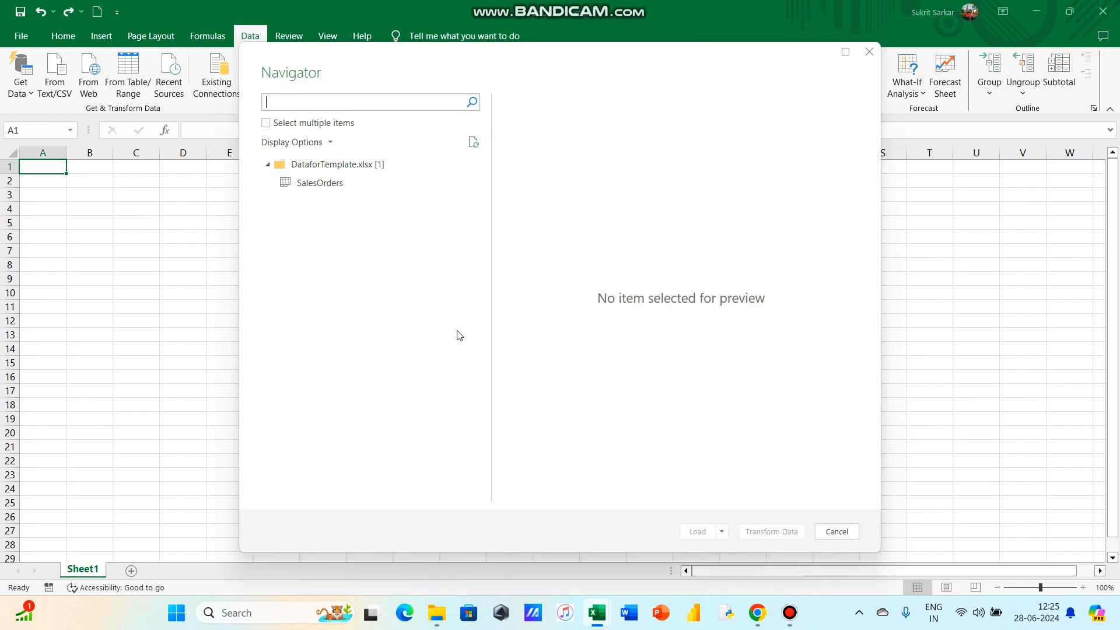
pyautogui.click(311, 184)
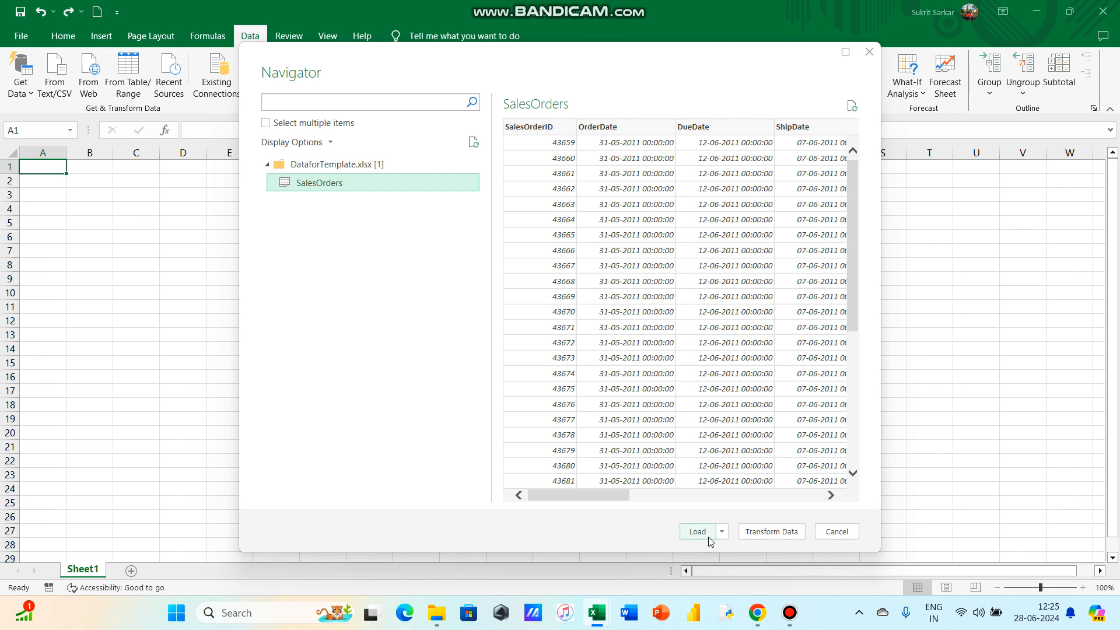
pyautogui.click(771, 531)
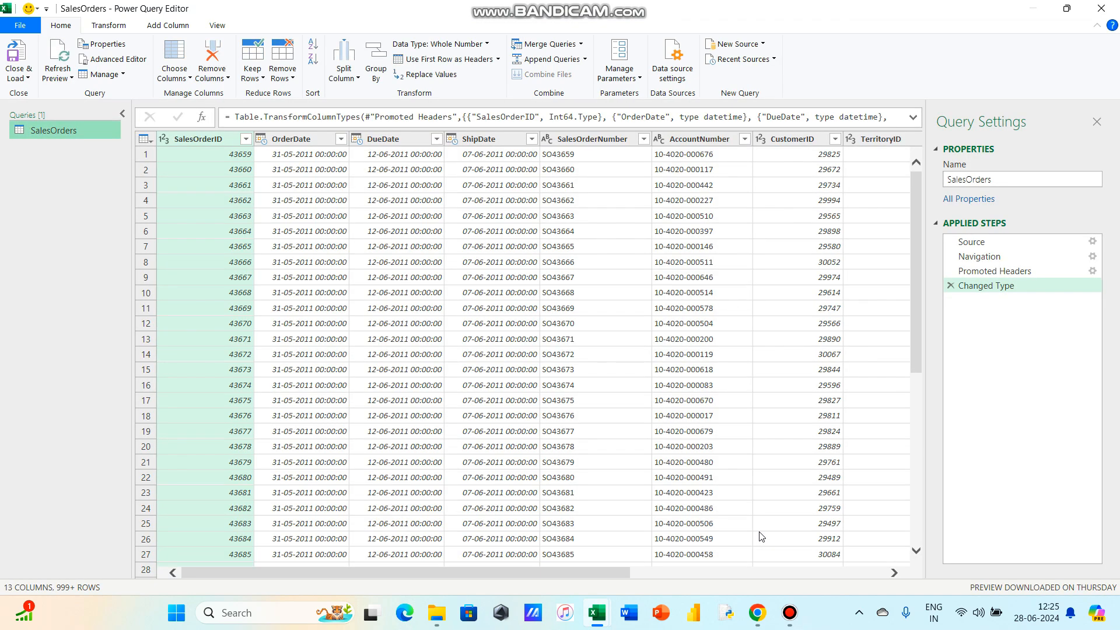
# Step: Review the SalesOrderID, OrderDate, DueDate and ShipDate columns in the query preview
pyautogui.click(431, 323)
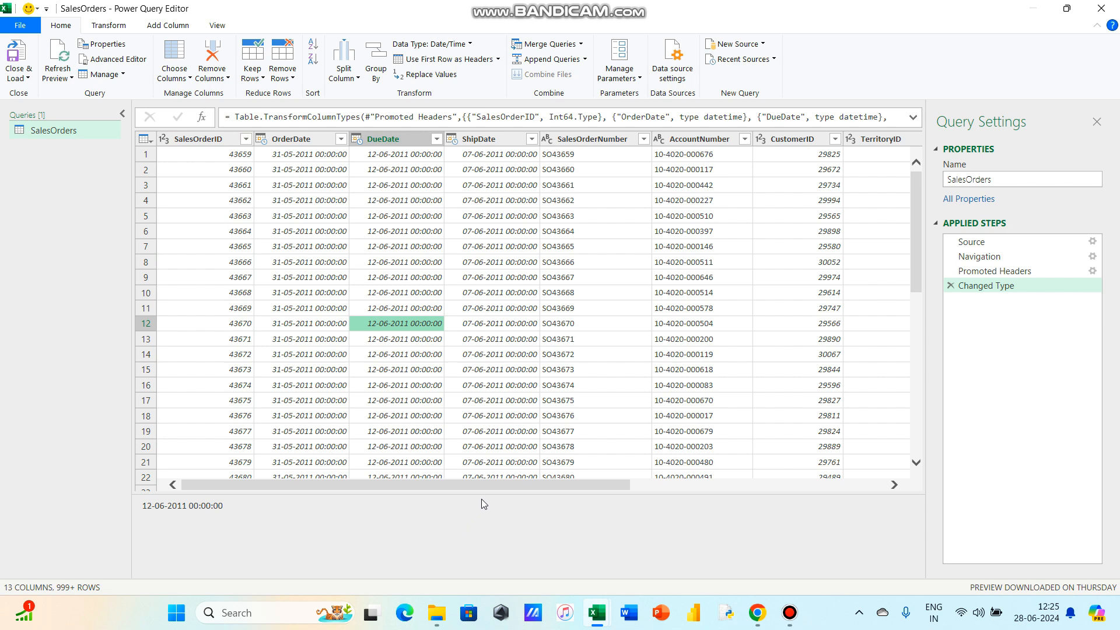
pyautogui.moveTo(483, 494); pyautogui.dragTo(483, 539)
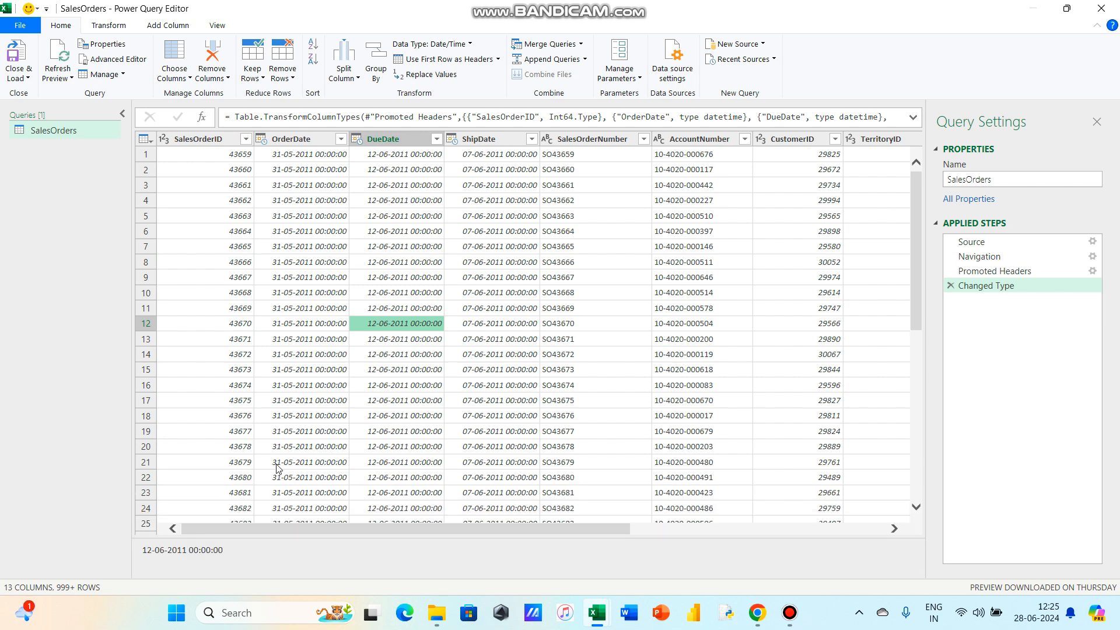
pyautogui.click(199, 140)
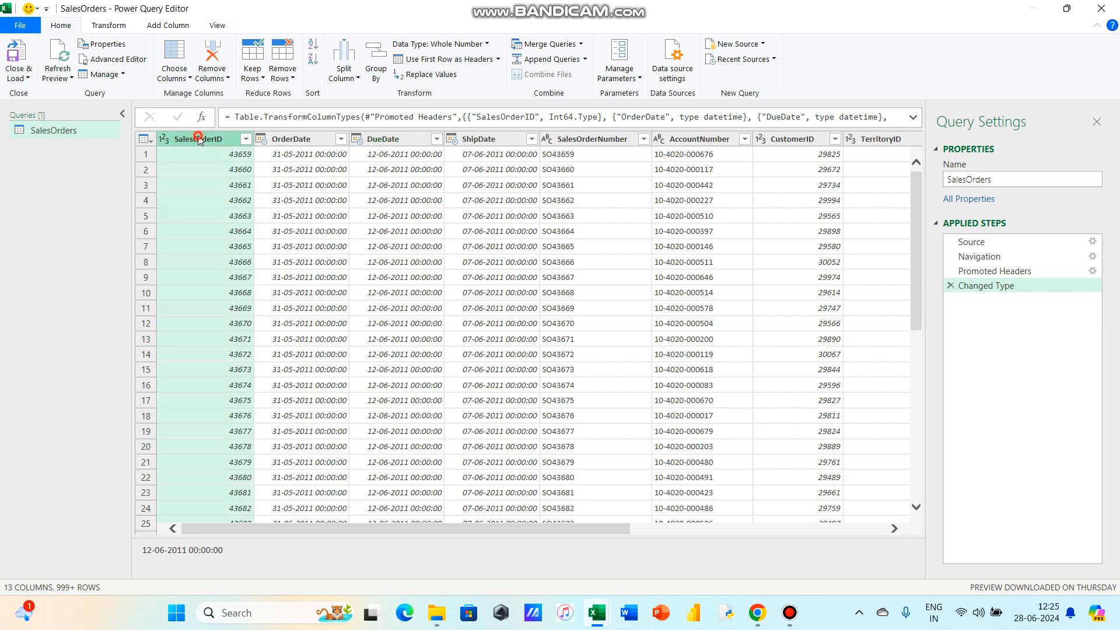
pyautogui.click(295, 147)
pyautogui.click(382, 147)
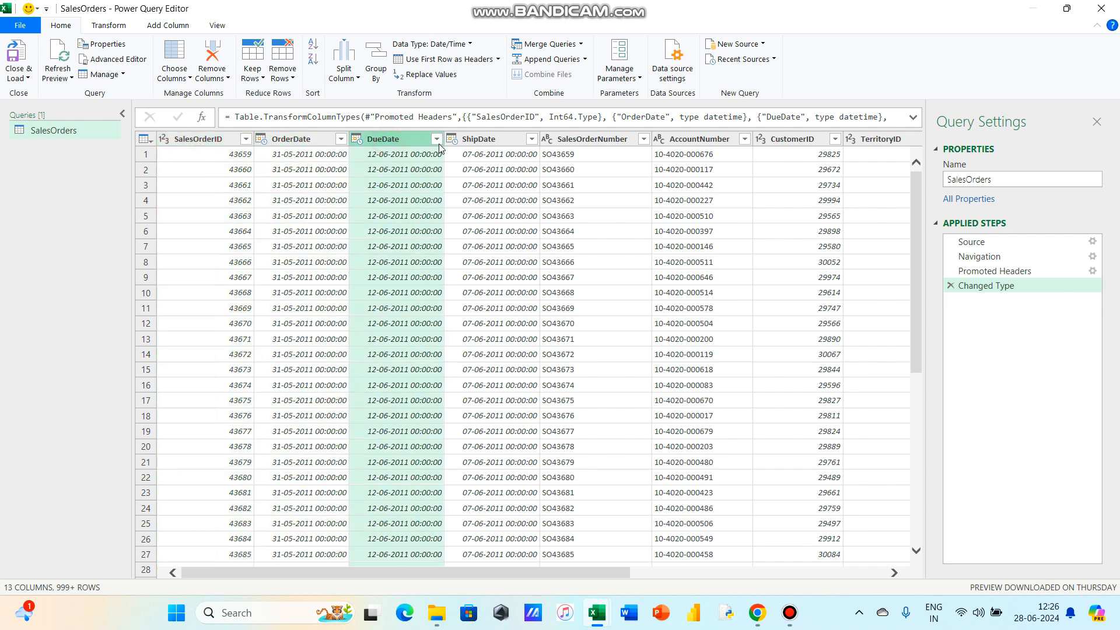
pyautogui.click(475, 143)
# Step: Change the SalesOrderID column's data type to Text, adding the conversion as a new step
pyautogui.click(204, 145)
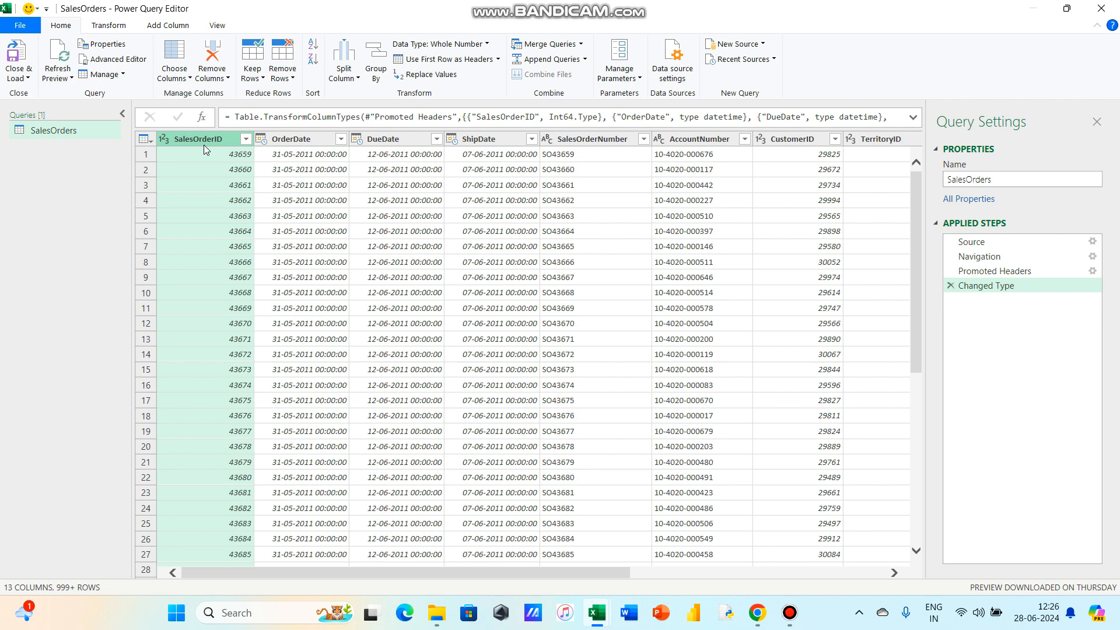
pyautogui.click(165, 140)
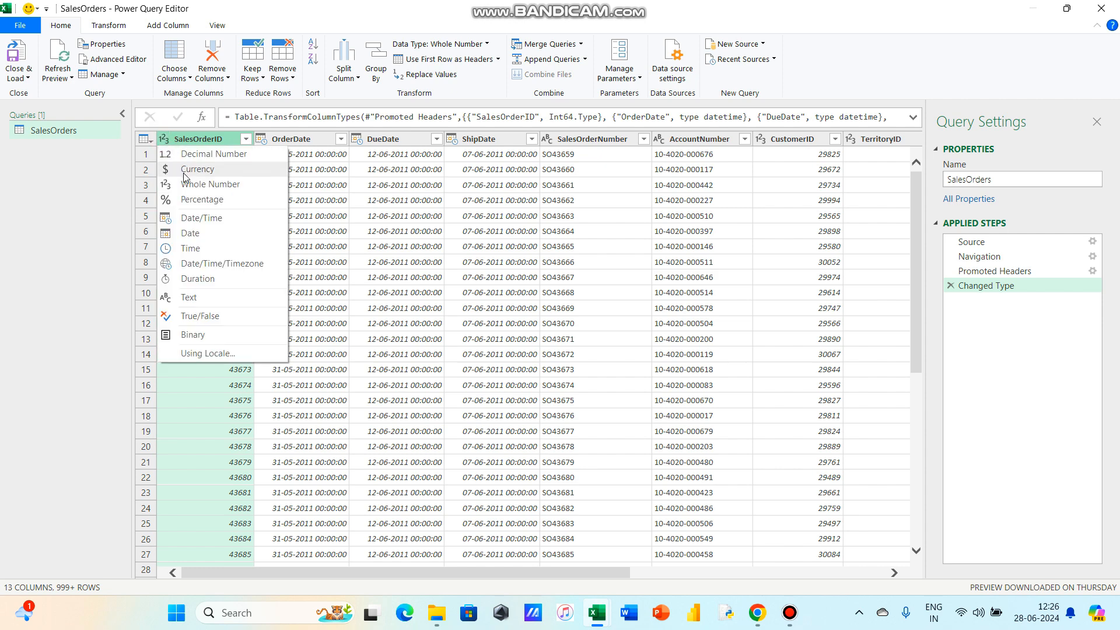
pyautogui.click(190, 296)
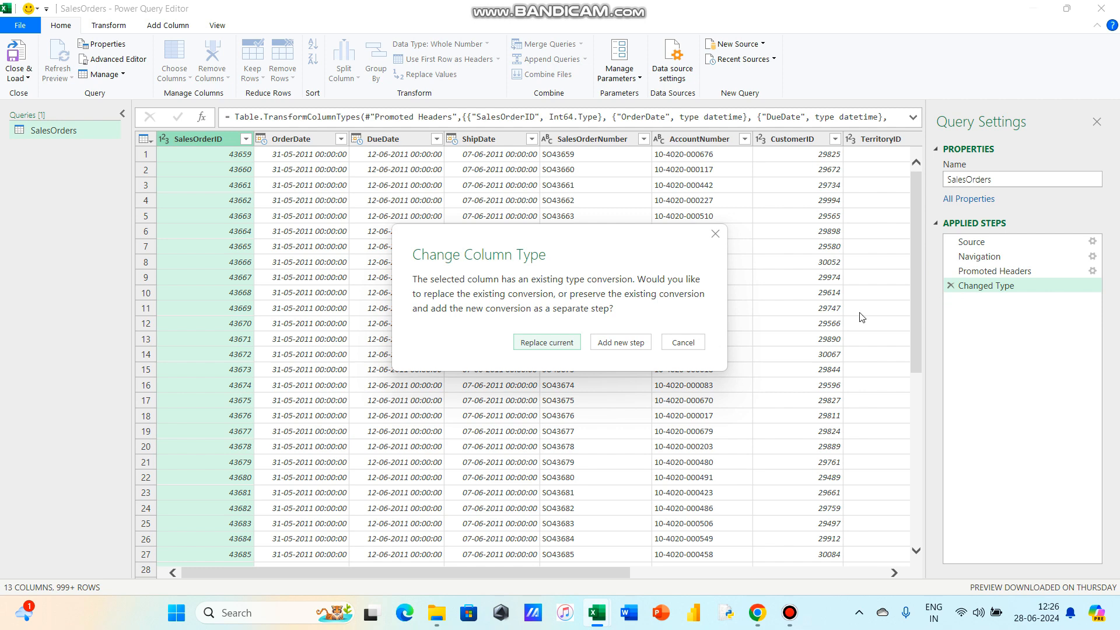
pyautogui.click(635, 349)
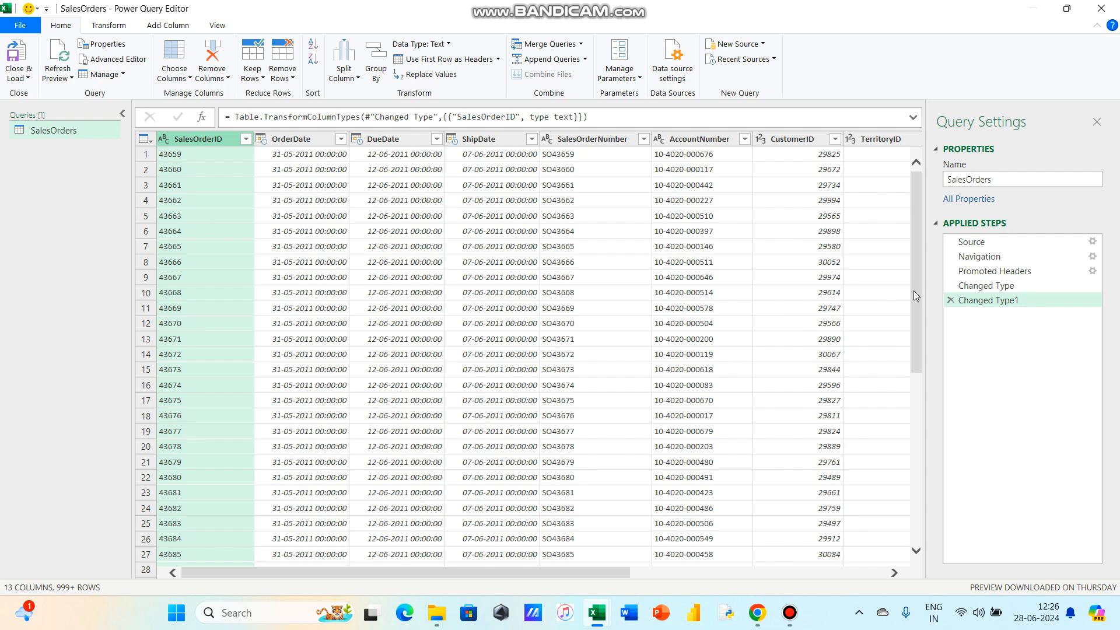
# Step: Compare the query data at the Navigation, Promoted Headers, Changed Type and Changed Type1 applied steps
pyautogui.click(996, 287)
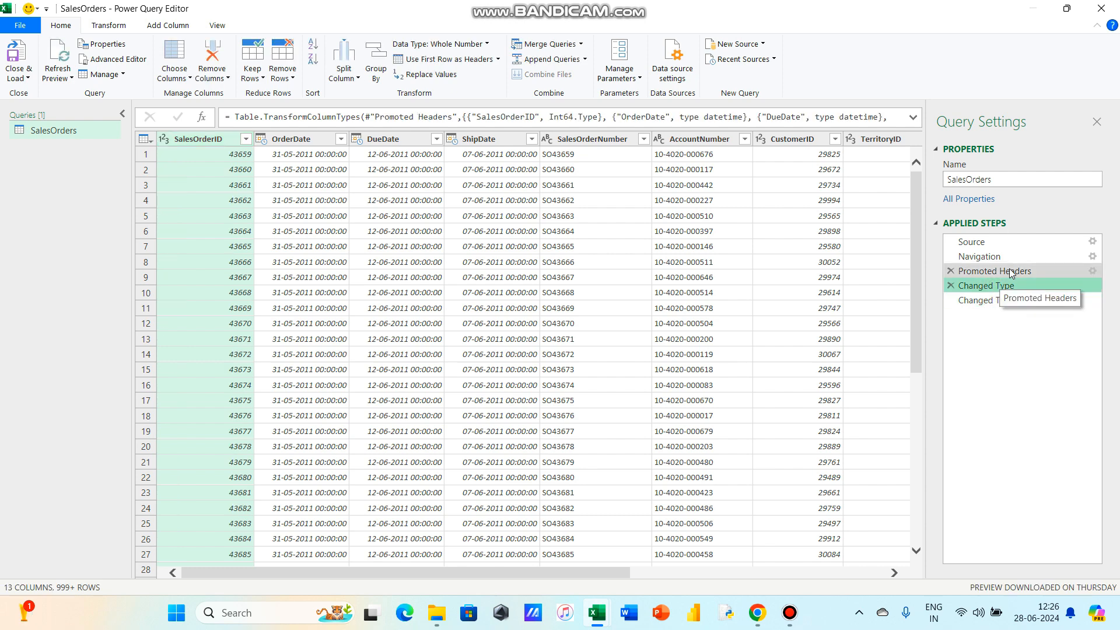
pyautogui.click(1011, 271)
pyautogui.click(1015, 255)
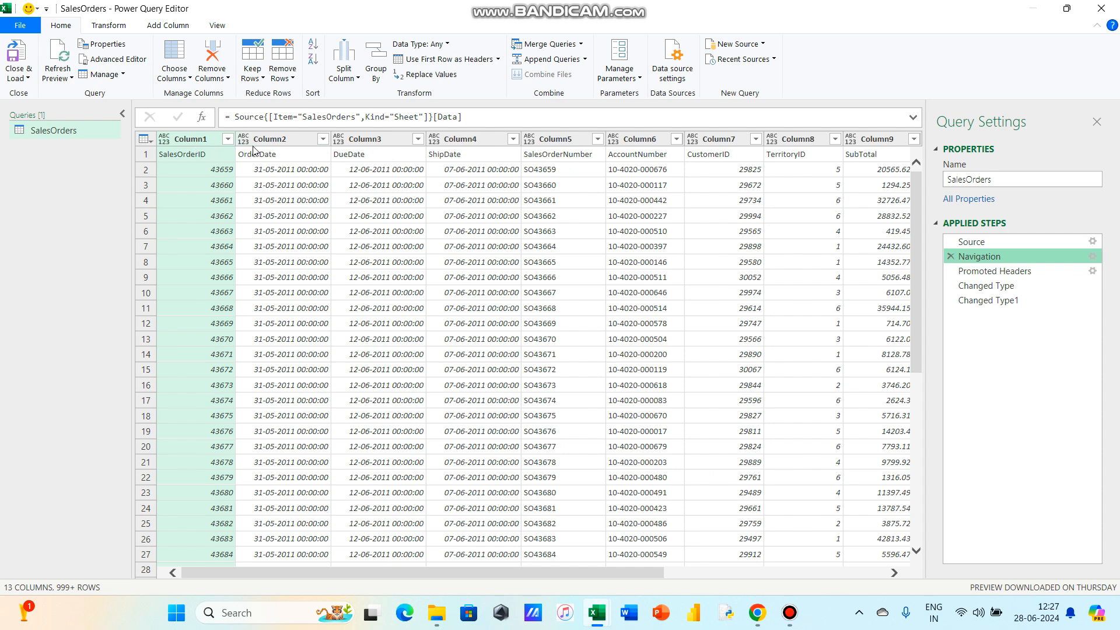
pyautogui.click(965, 272)
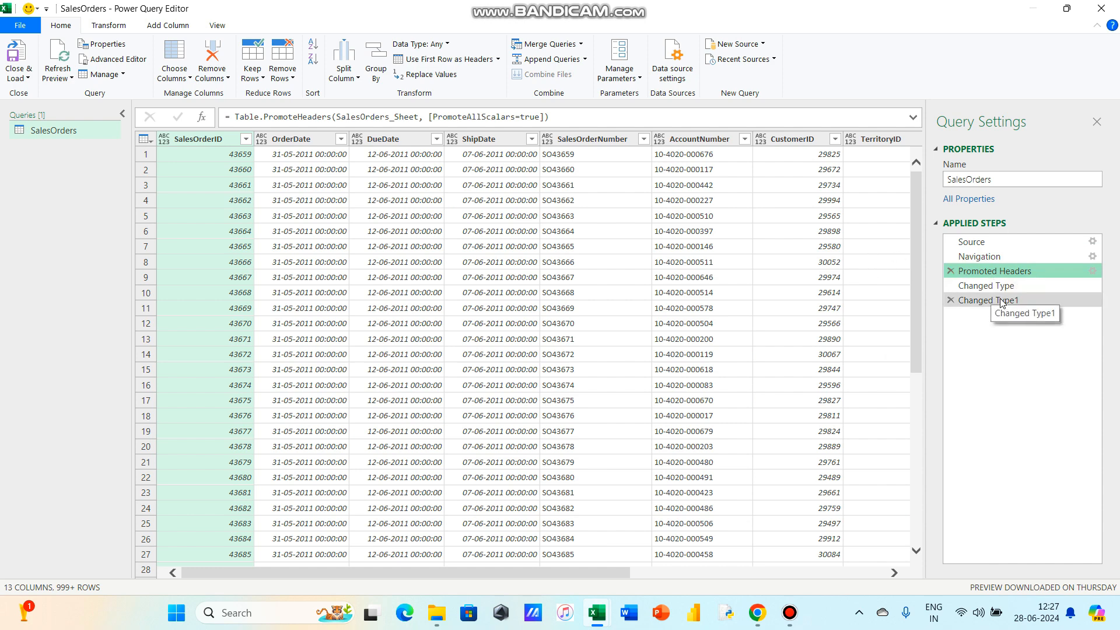
pyautogui.click(1009, 285)
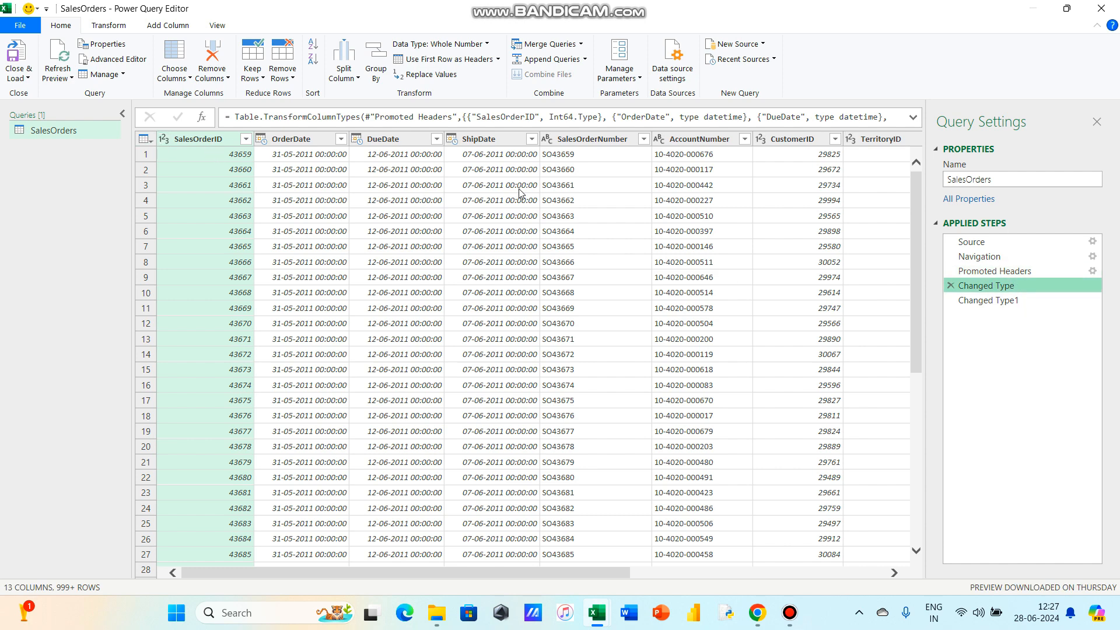
pyautogui.click(1001, 308)
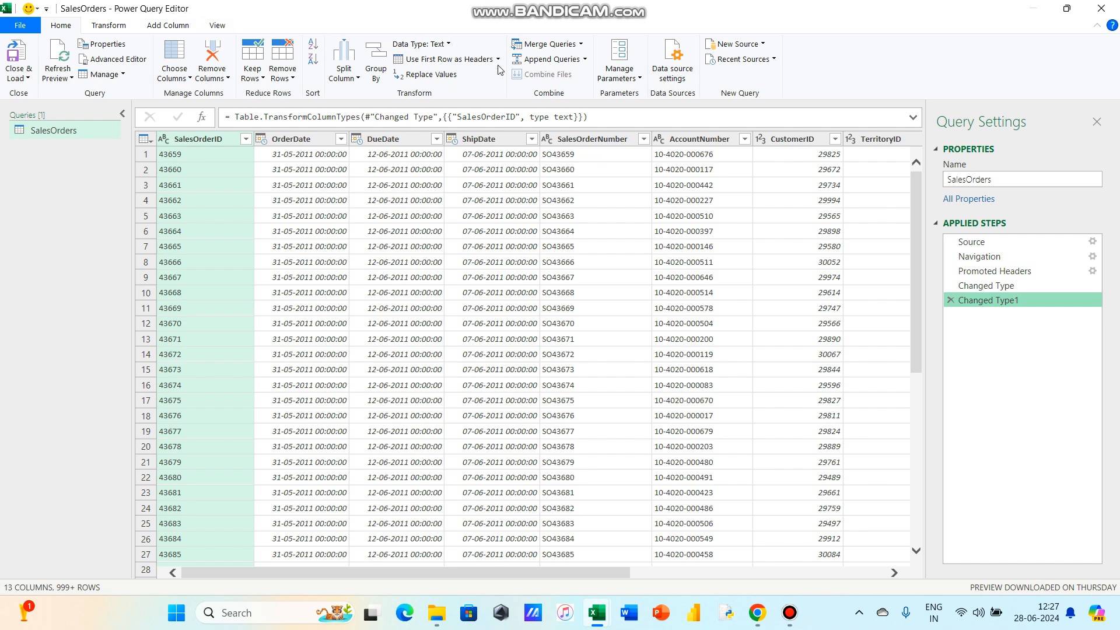
# Step: Replace the text SO with an empty value in the SalesOrderNumber column
pyautogui.click(591, 139)
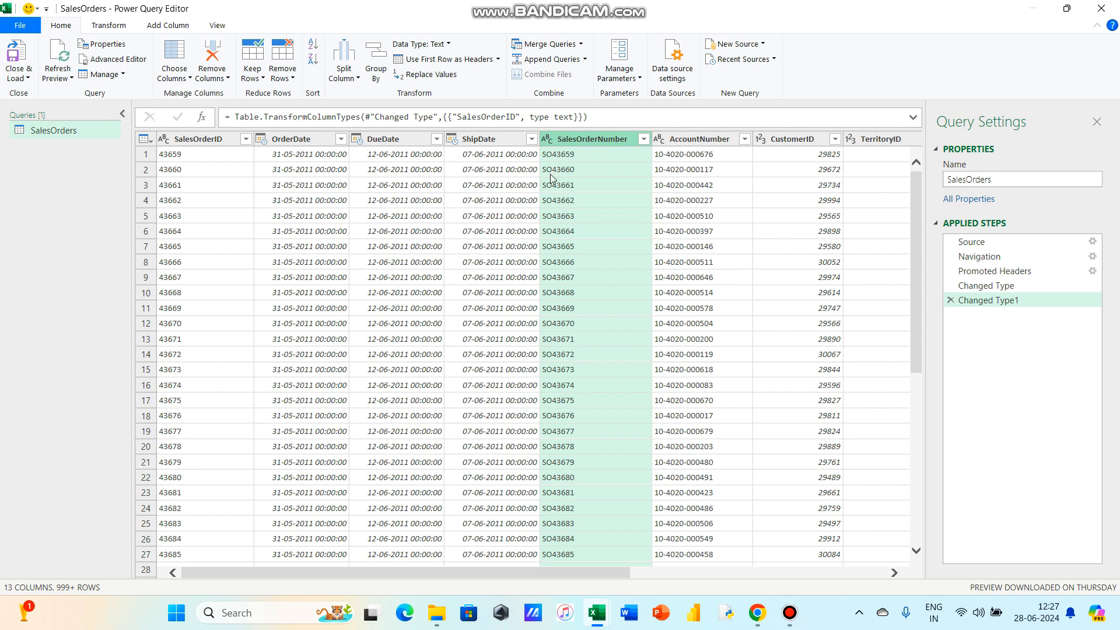
pyautogui.rightClick(595, 137)
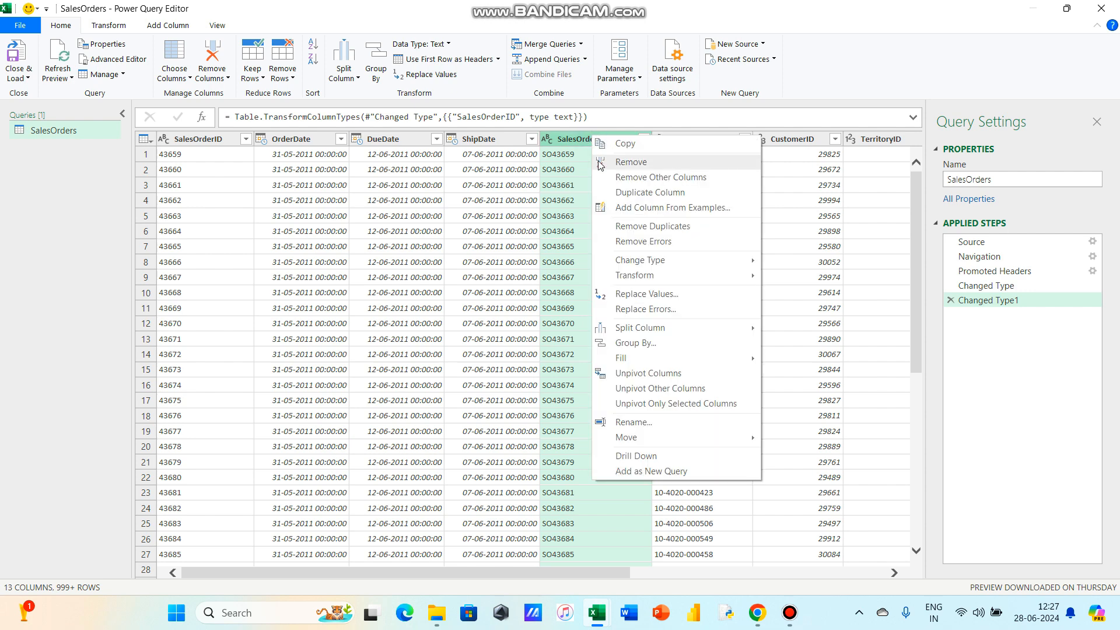
pyautogui.click(622, 295)
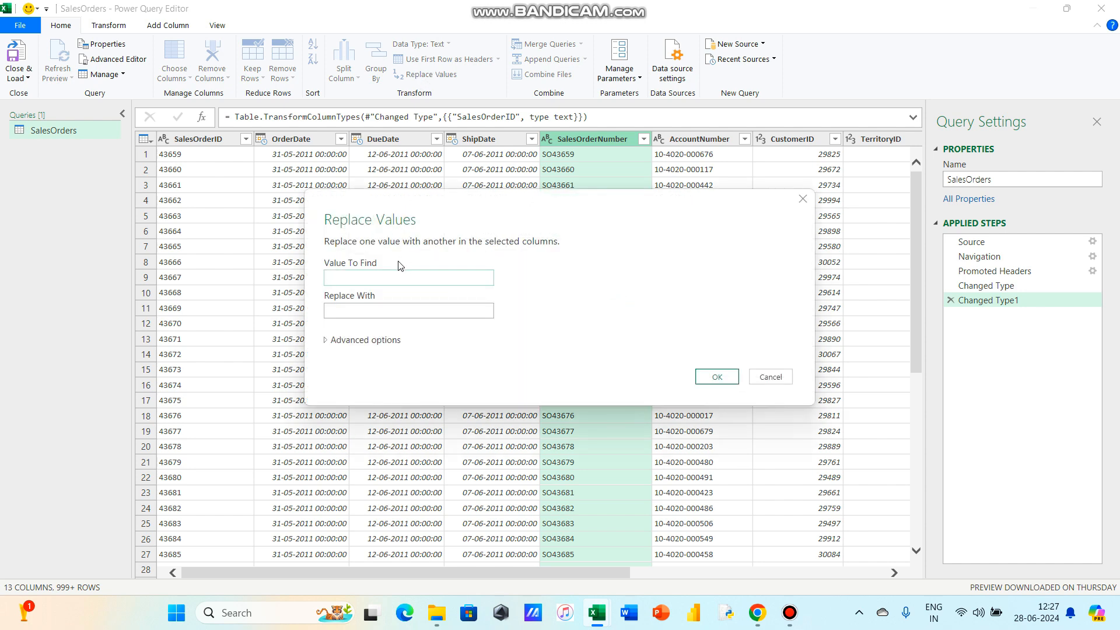
pyautogui.click(383, 281)
pyautogui.write('SO')
pyautogui.click(716, 377)
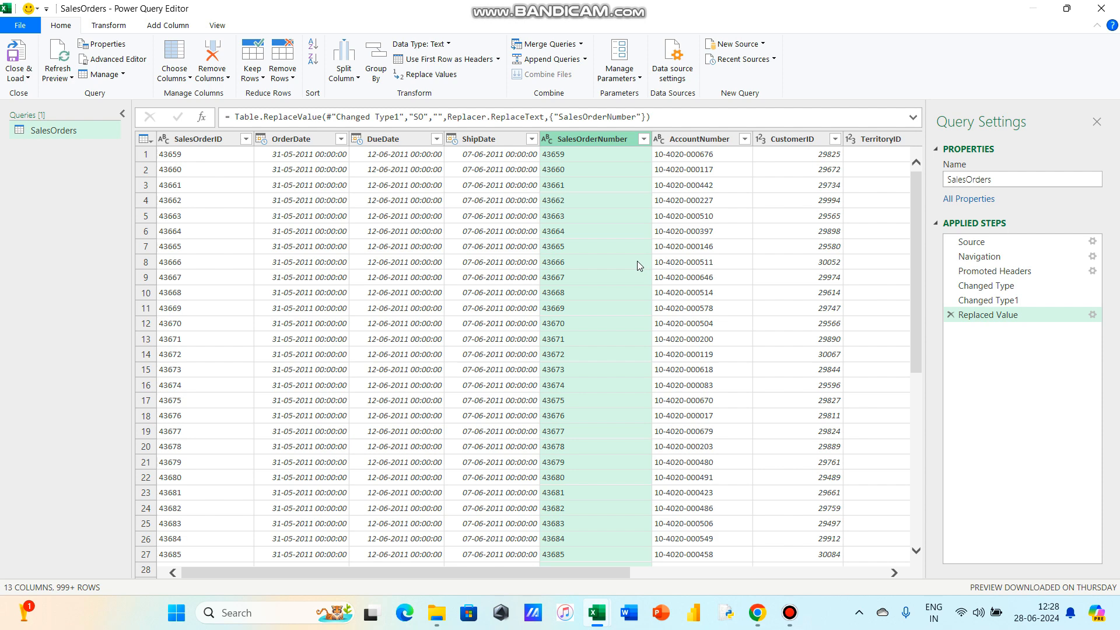
# Step: Change the OrderDate column's data type to Date
pyautogui.click(309, 142)
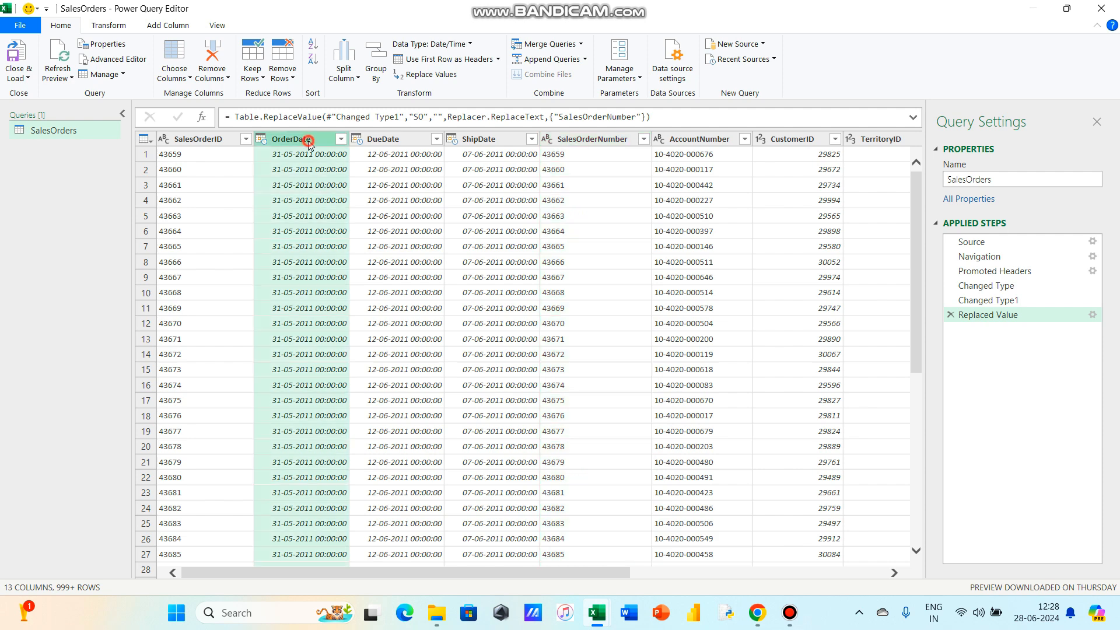
pyautogui.click(409, 142)
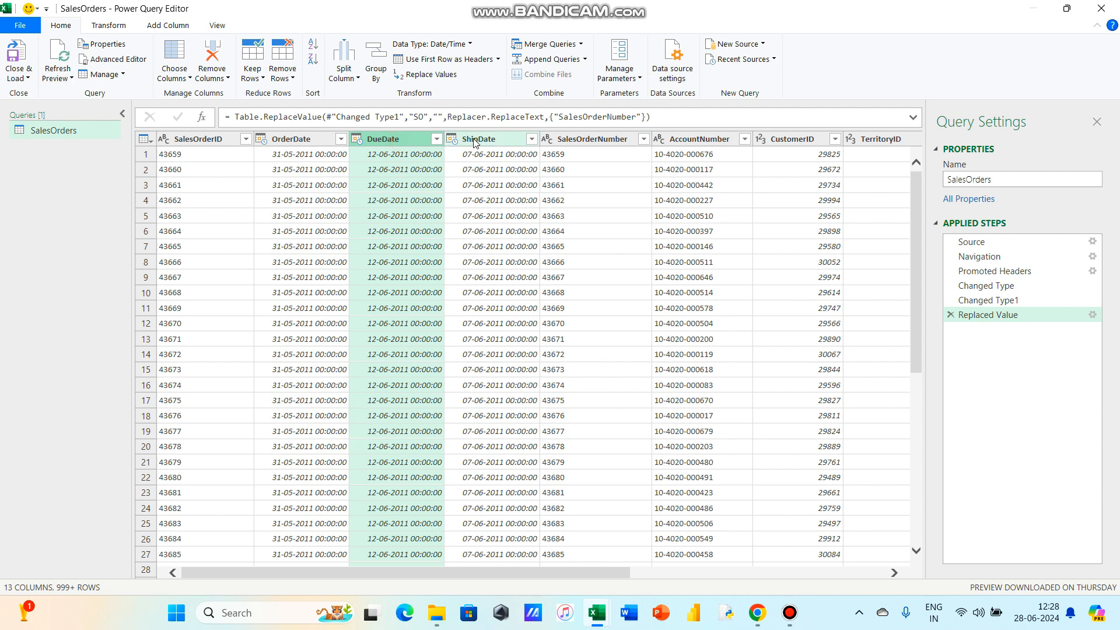
pyautogui.click(476, 141)
pyautogui.click(417, 139)
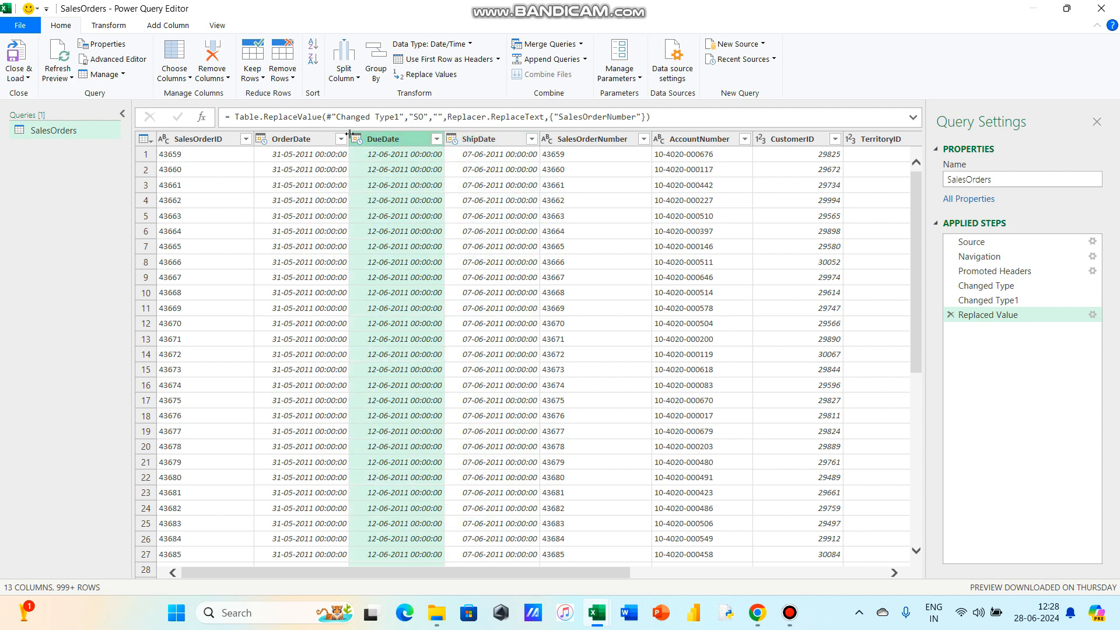
pyautogui.click(310, 140)
pyautogui.rightClick(311, 140)
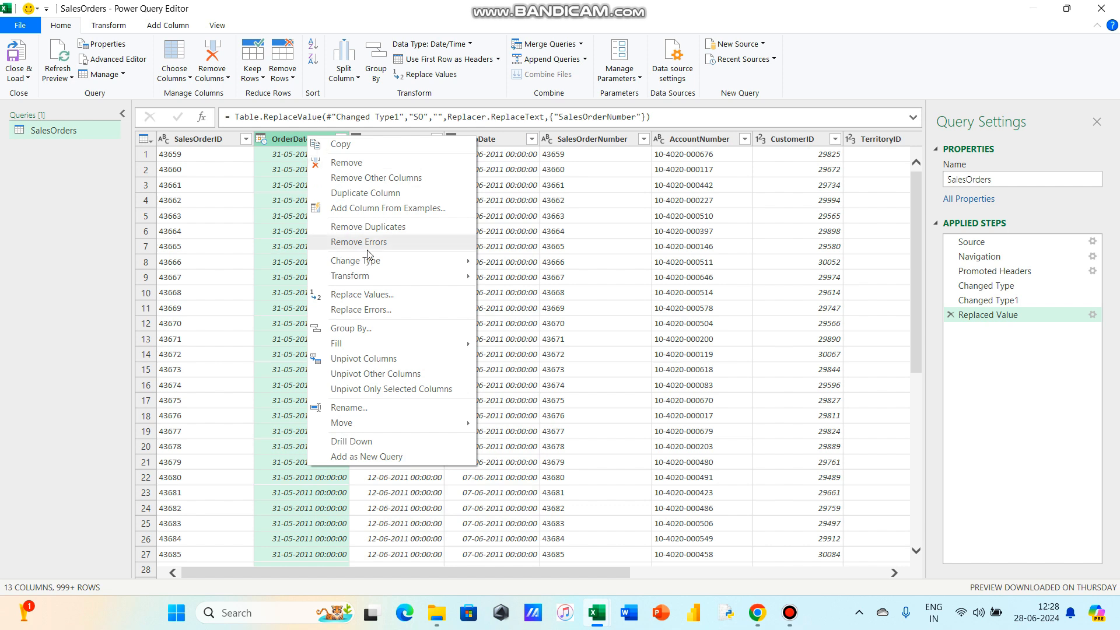
pyautogui.moveTo(372, 282)
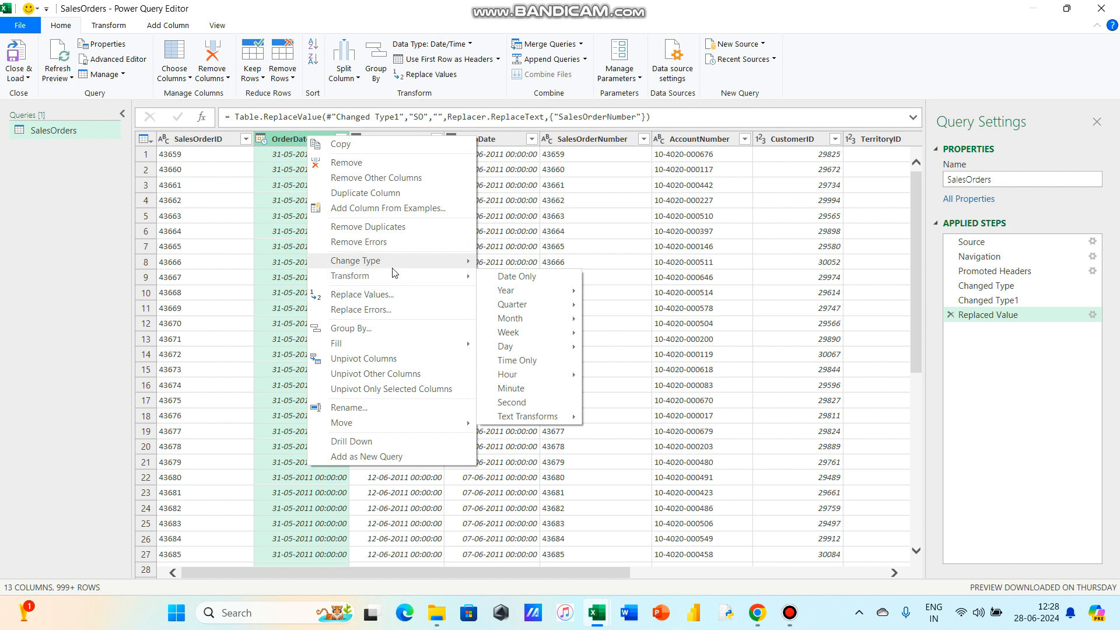
pyautogui.moveTo(402, 265)
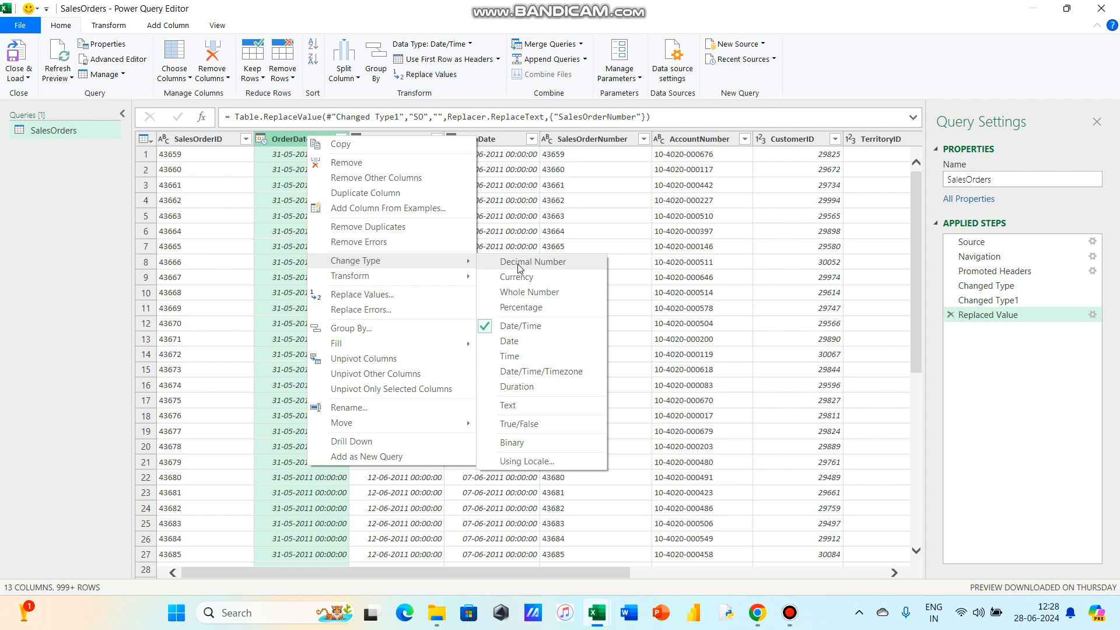
pyautogui.click(511, 341)
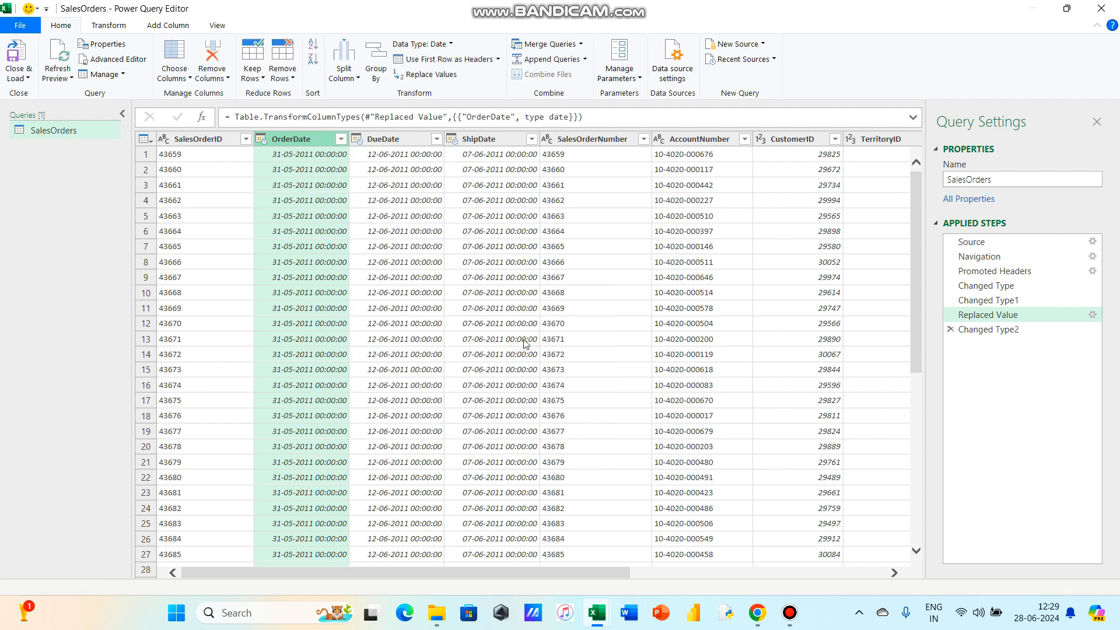
# Step: Change the DueDate column's data type to Date
pyautogui.click(395, 142)
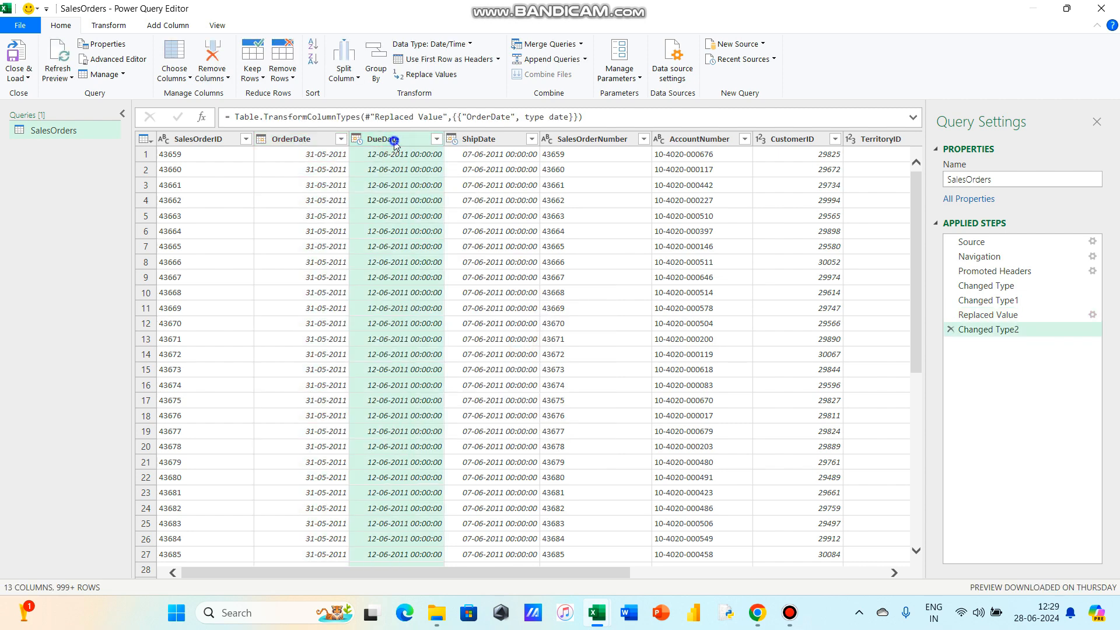
pyautogui.rightClick(396, 141)
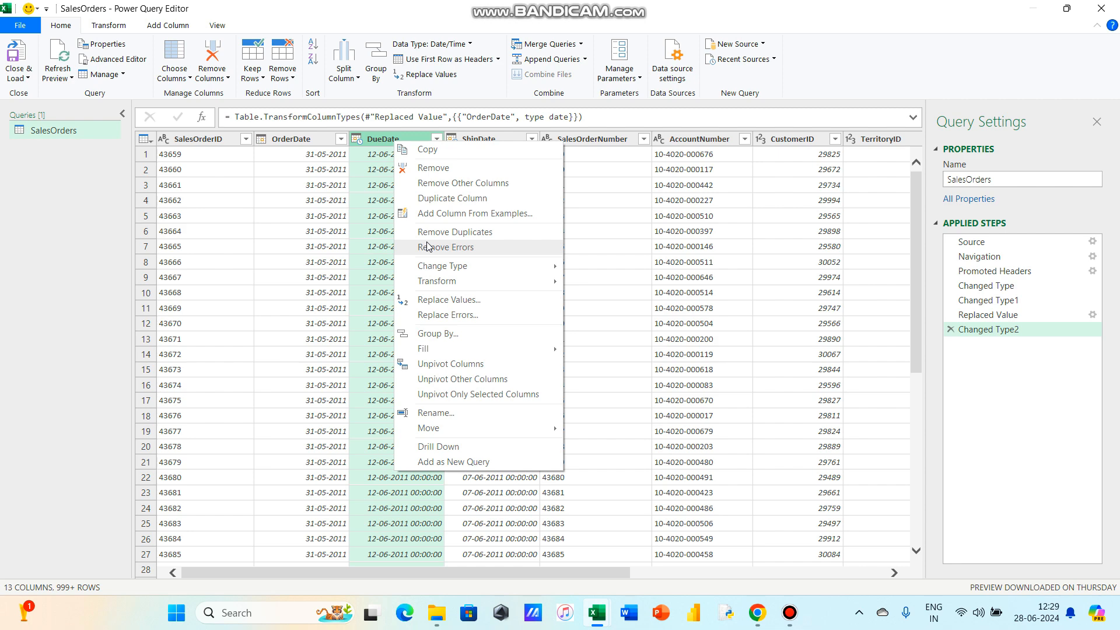
pyautogui.moveTo(469, 264)
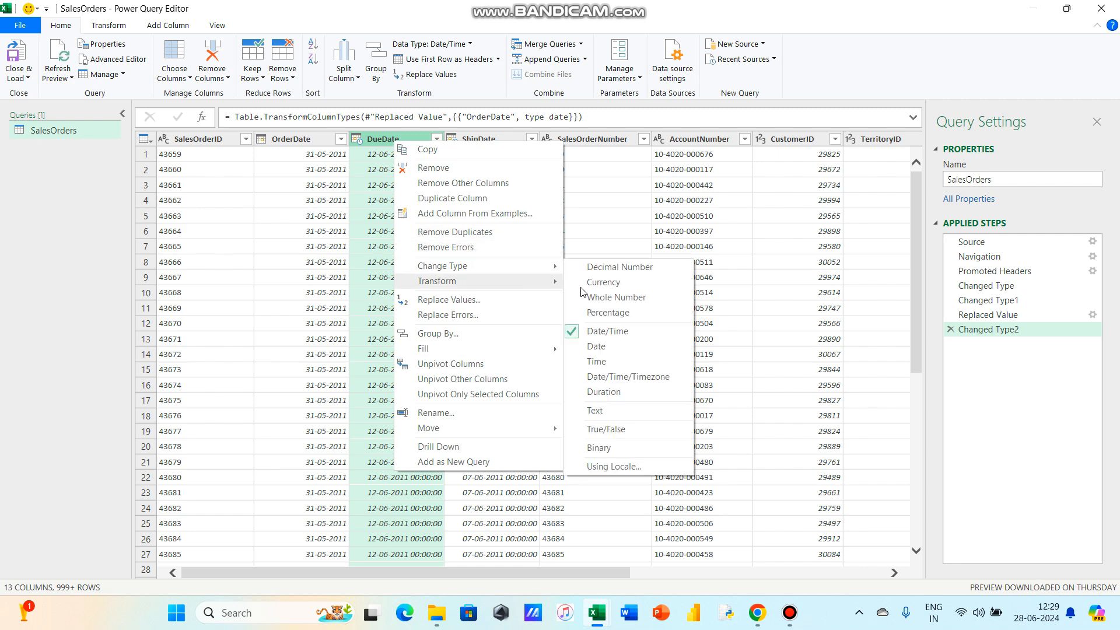
pyautogui.click(653, 346)
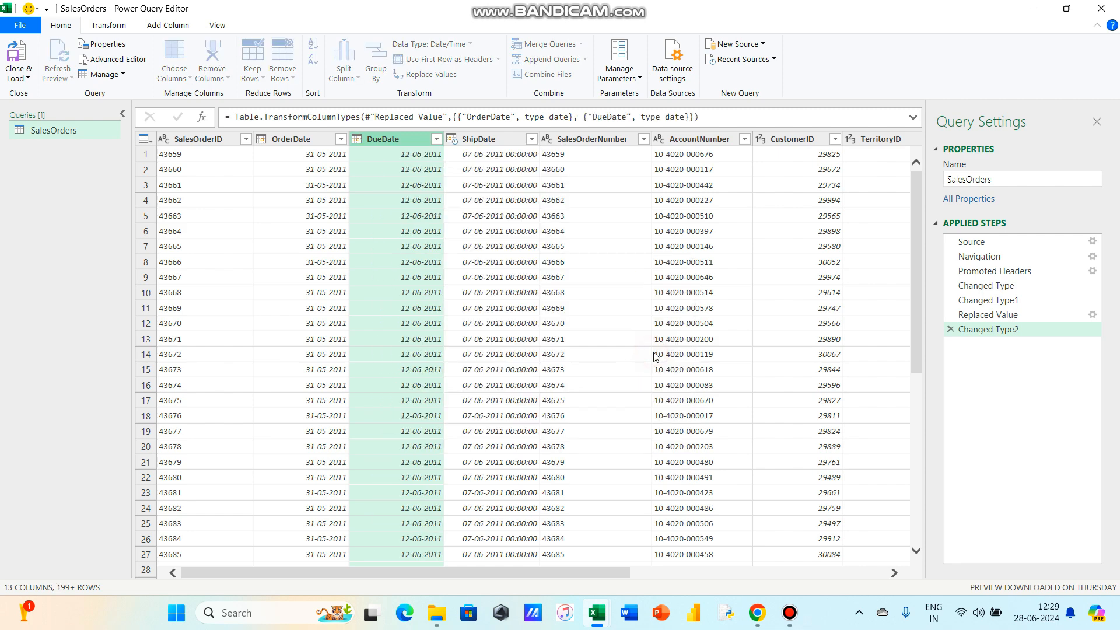
# Step: Convert the ShipDate column to Time, and replace that conversion with the Date data type
pyautogui.click(484, 139)
pyautogui.rightClick(485, 140)
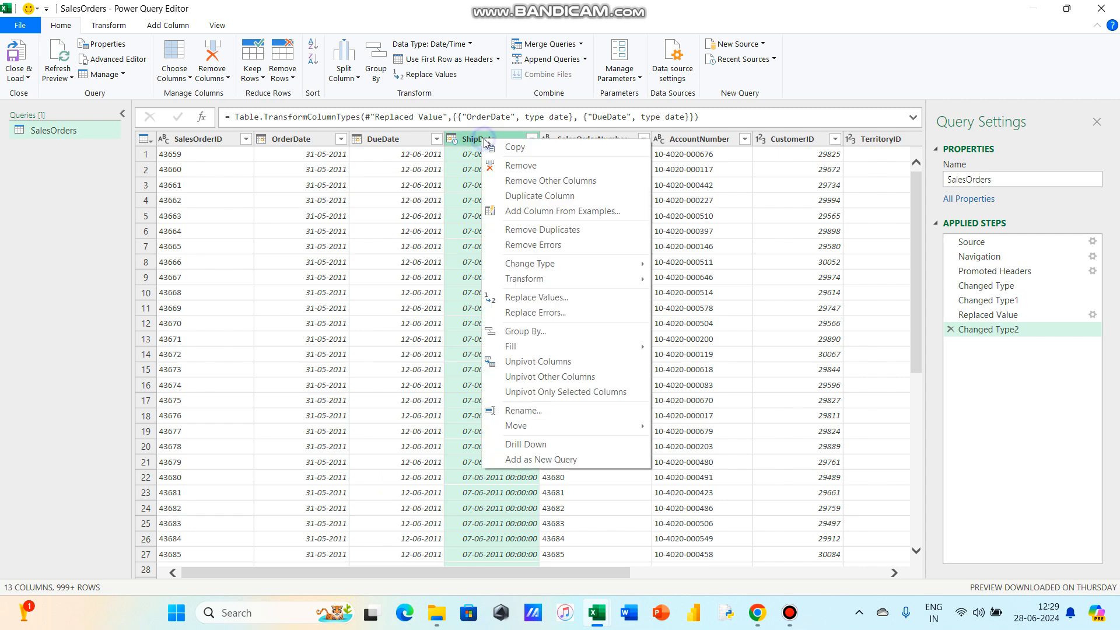
pyautogui.moveTo(548, 269)
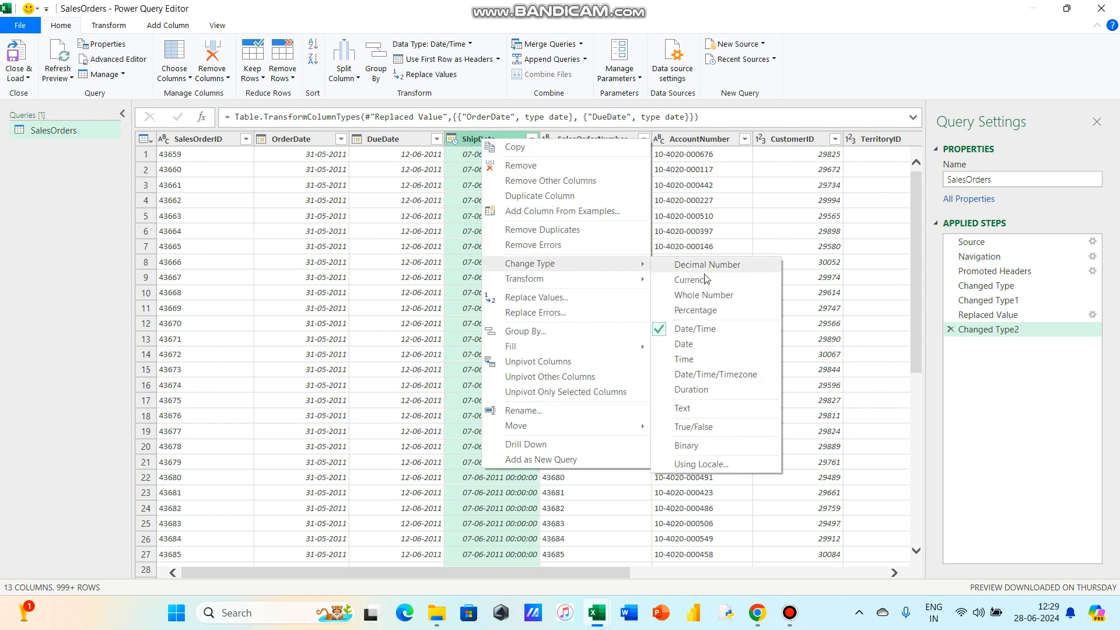
pyautogui.click(723, 361)
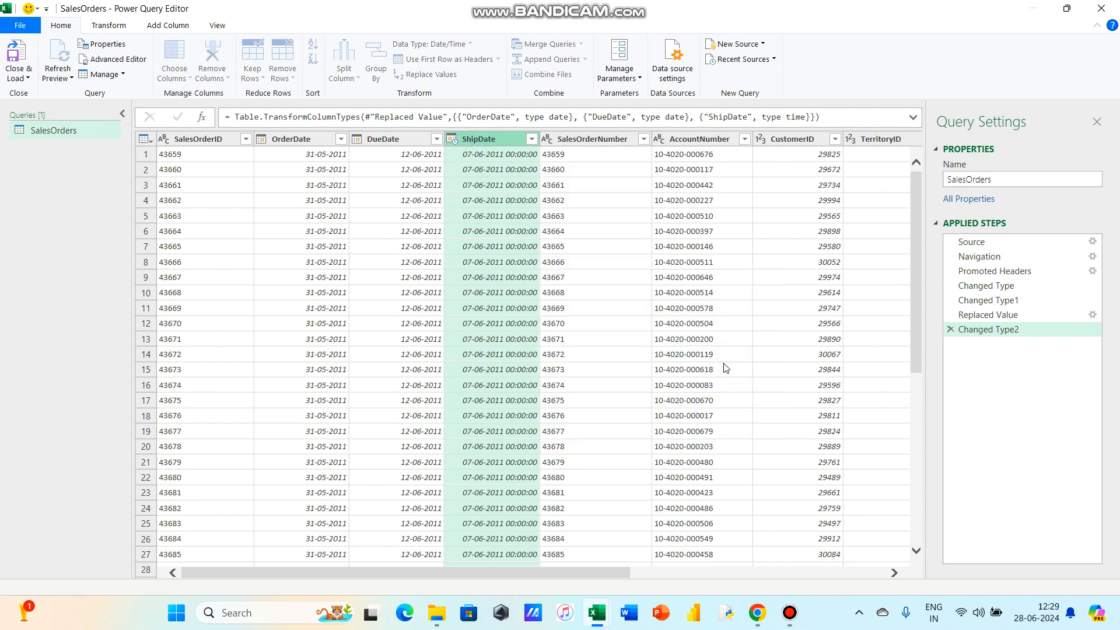
pyautogui.rightClick(517, 141)
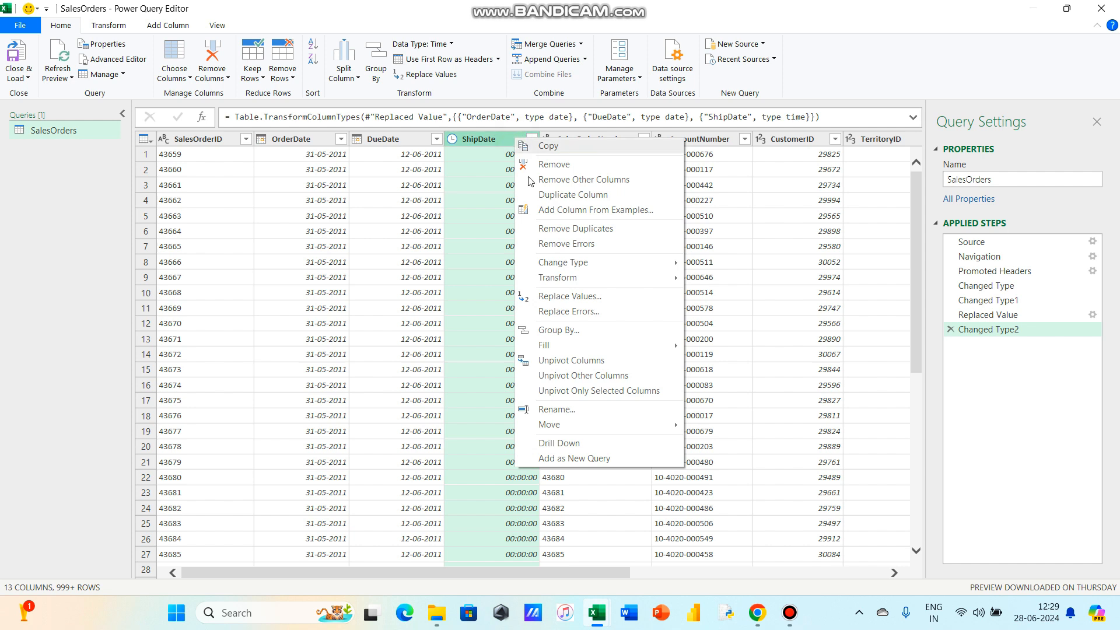
pyautogui.moveTo(575, 273)
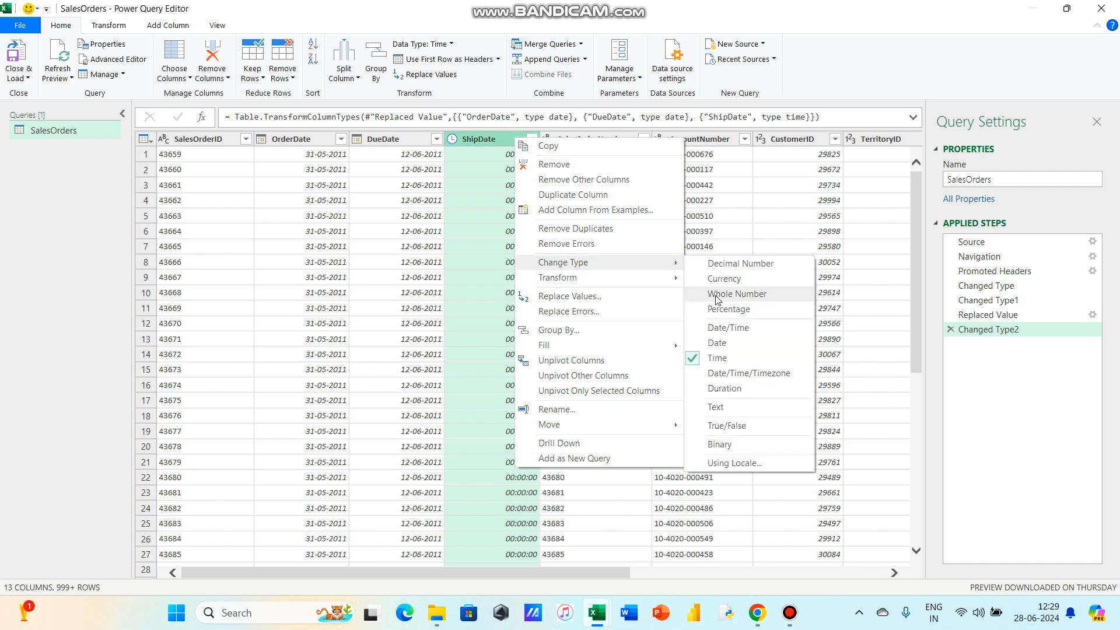
pyautogui.click(736, 345)
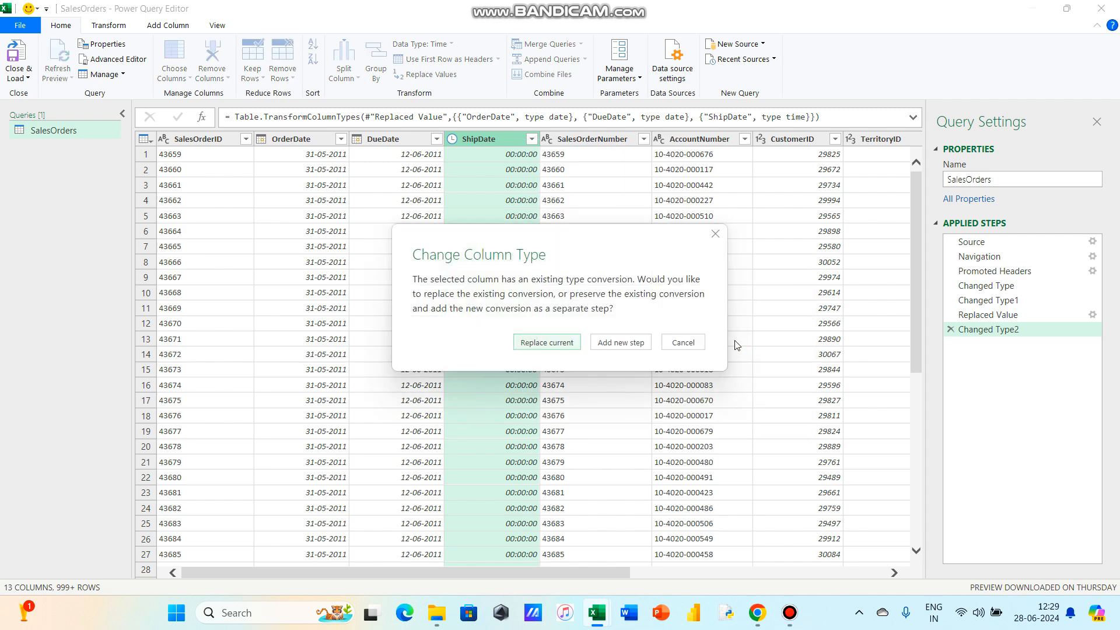
pyautogui.click(553, 345)
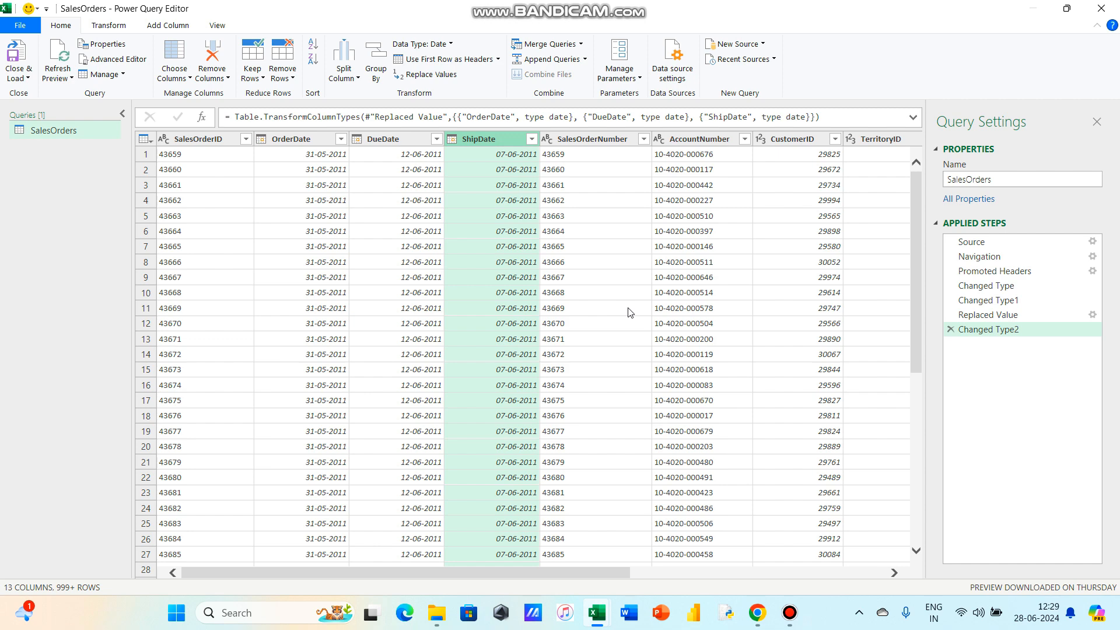
# Step: Duplicate the AccountNumber column
pyautogui.hscroll(6, 782, 262)
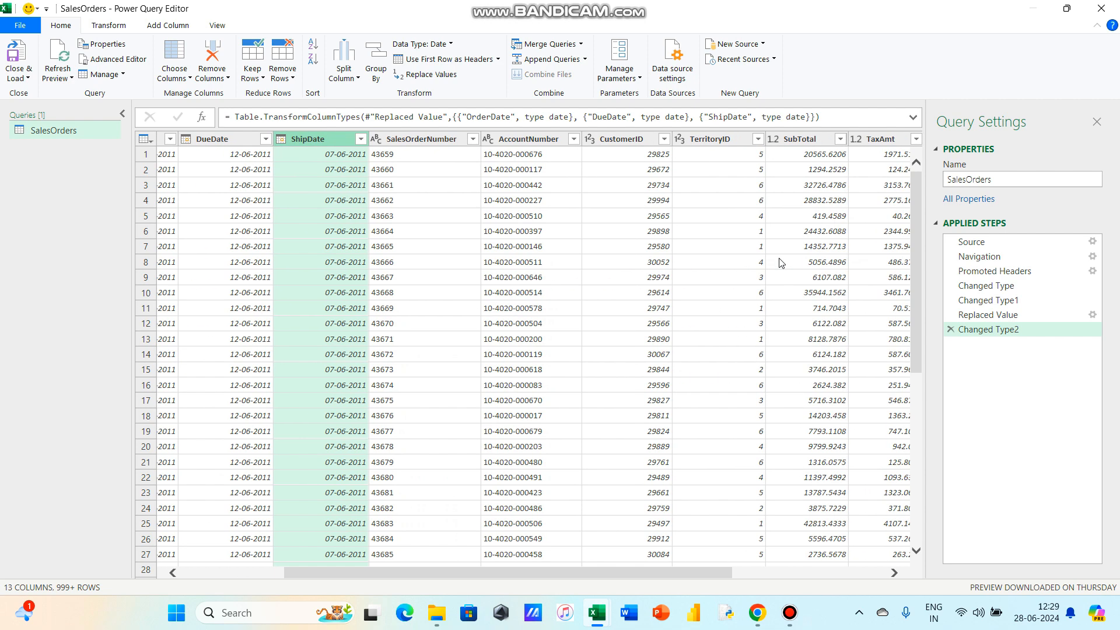
pyautogui.hscroll(-3, 782, 262)
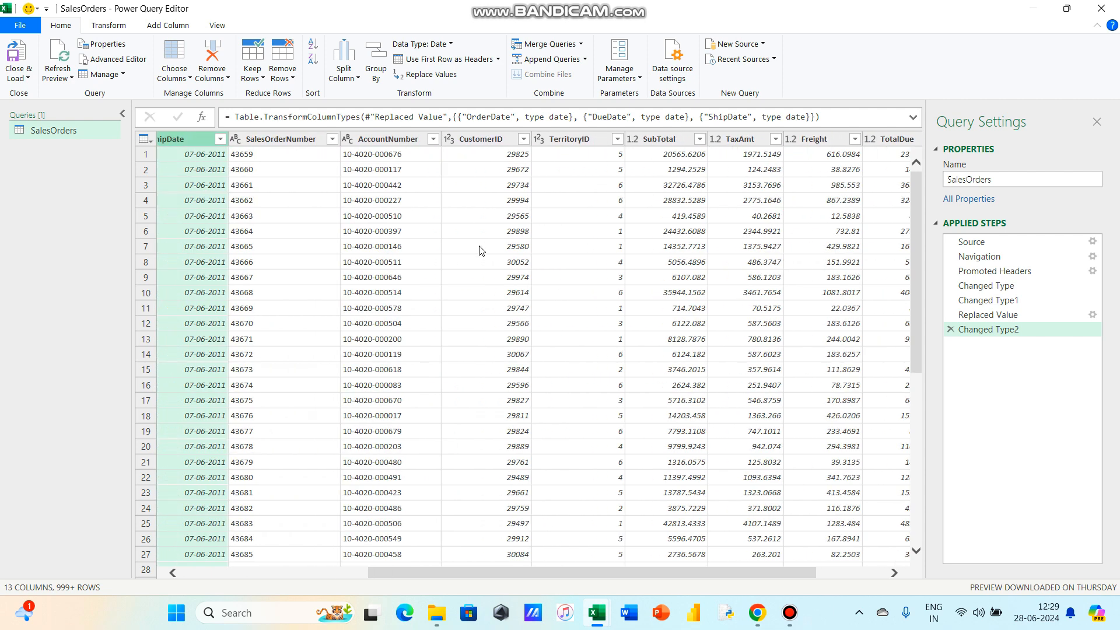
pyautogui.hscroll(-3, 481, 251)
pyautogui.hscroll(-2, 481, 251)
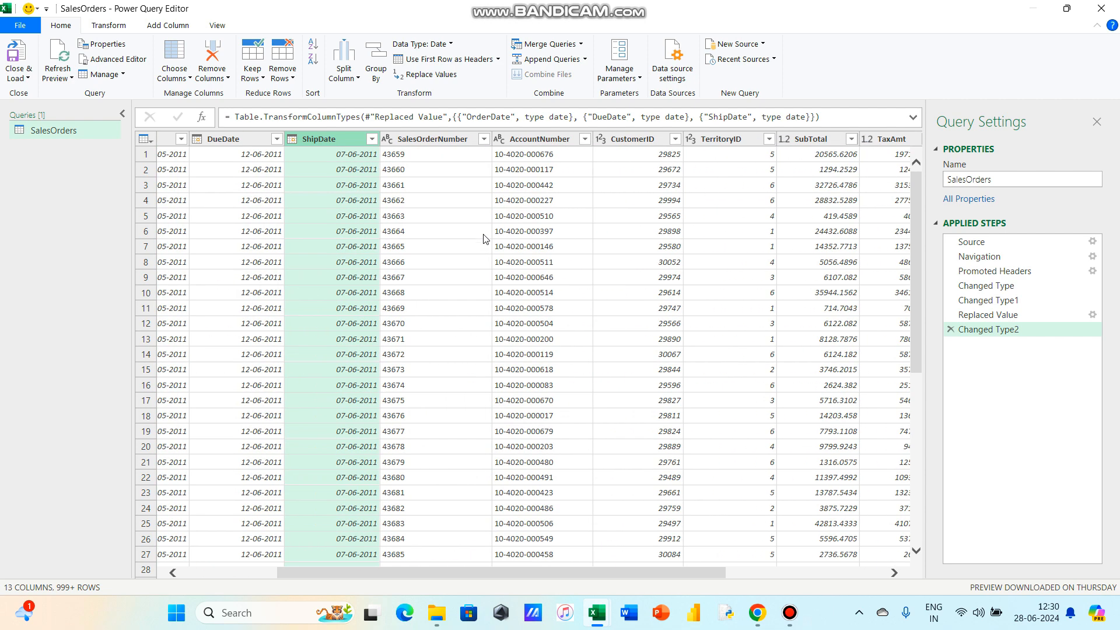
pyautogui.click(558, 140)
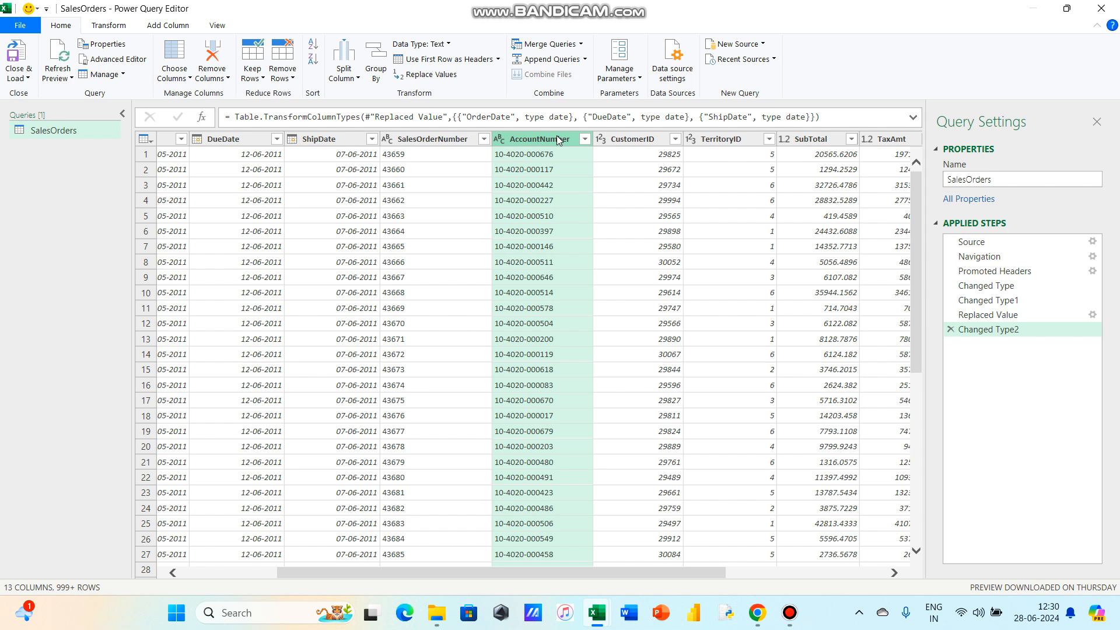
pyautogui.doubleClick(558, 139)
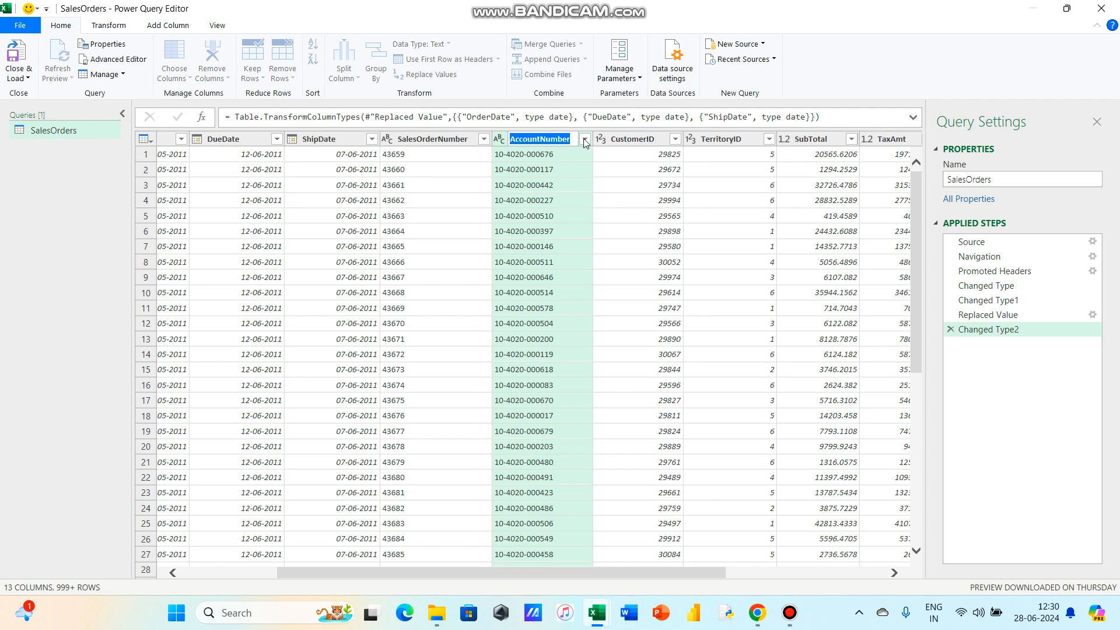
pyautogui.click(585, 140)
pyautogui.click(585, 140)
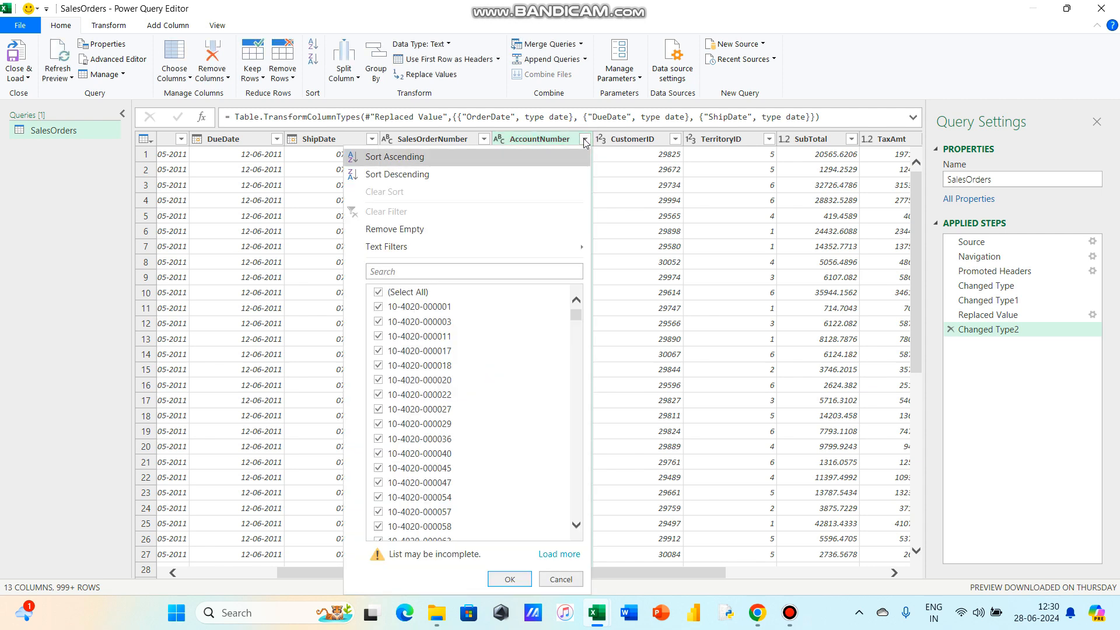
pyautogui.click(550, 141)
pyautogui.rightClick(550, 142)
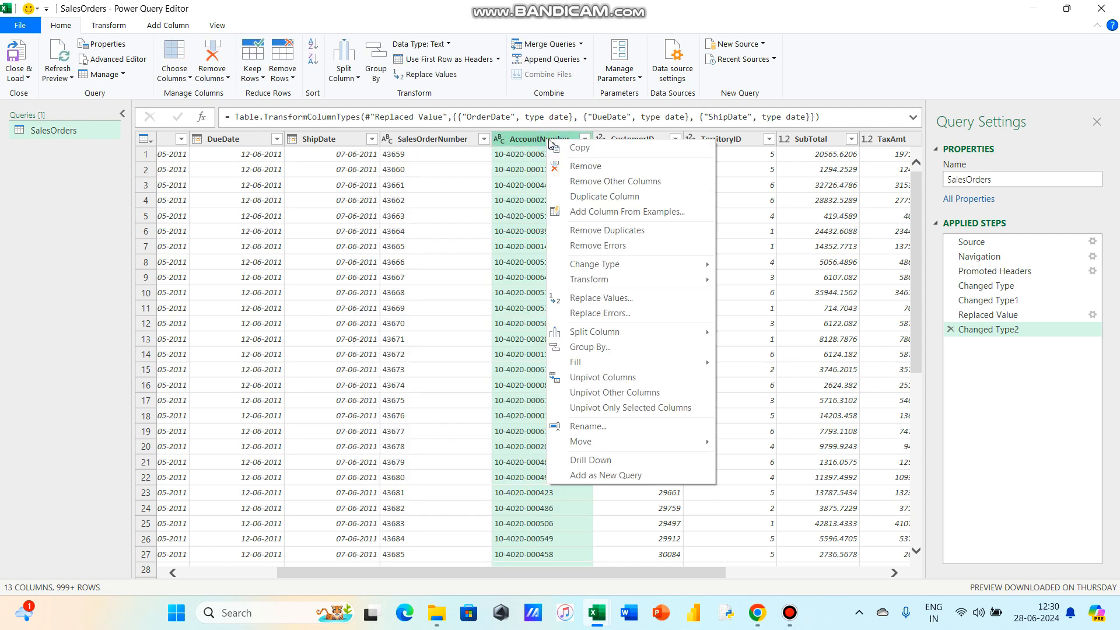
pyautogui.click(598, 197)
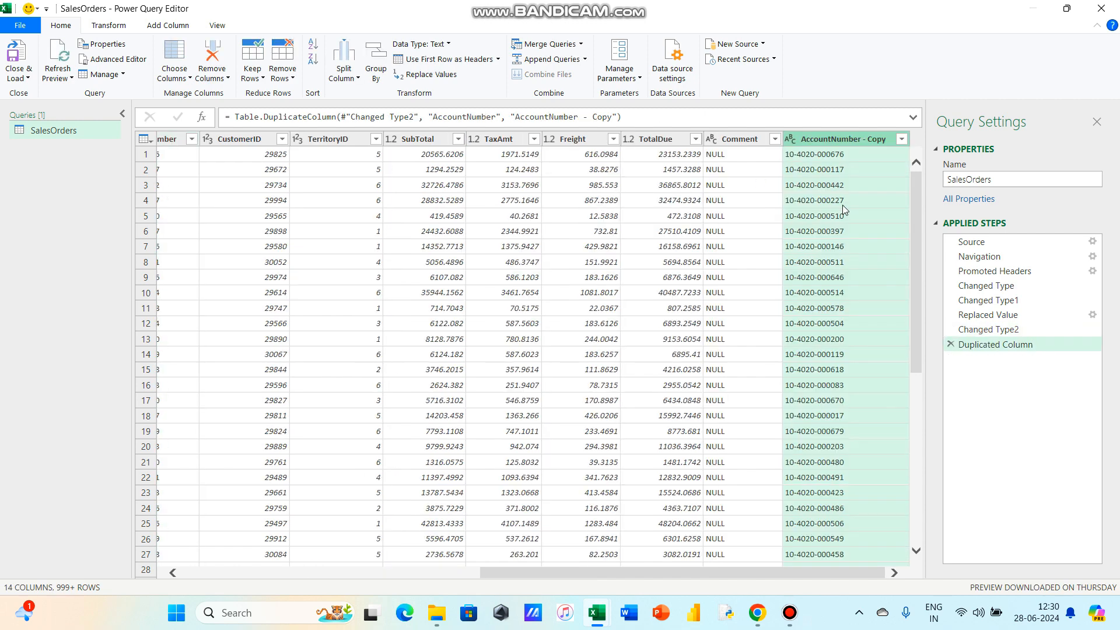
# Step: Rename the duplicated AccountNumber column as "Main Acct GL"
pyautogui.hscroll(-10, 843, 210)
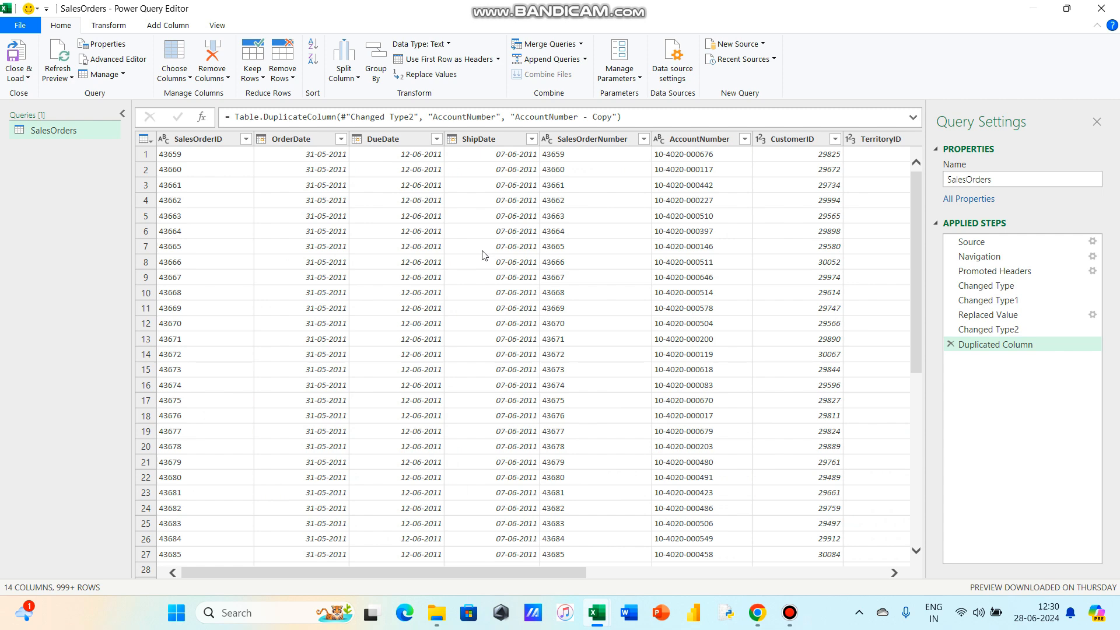
pyautogui.hscroll(2, 484, 255)
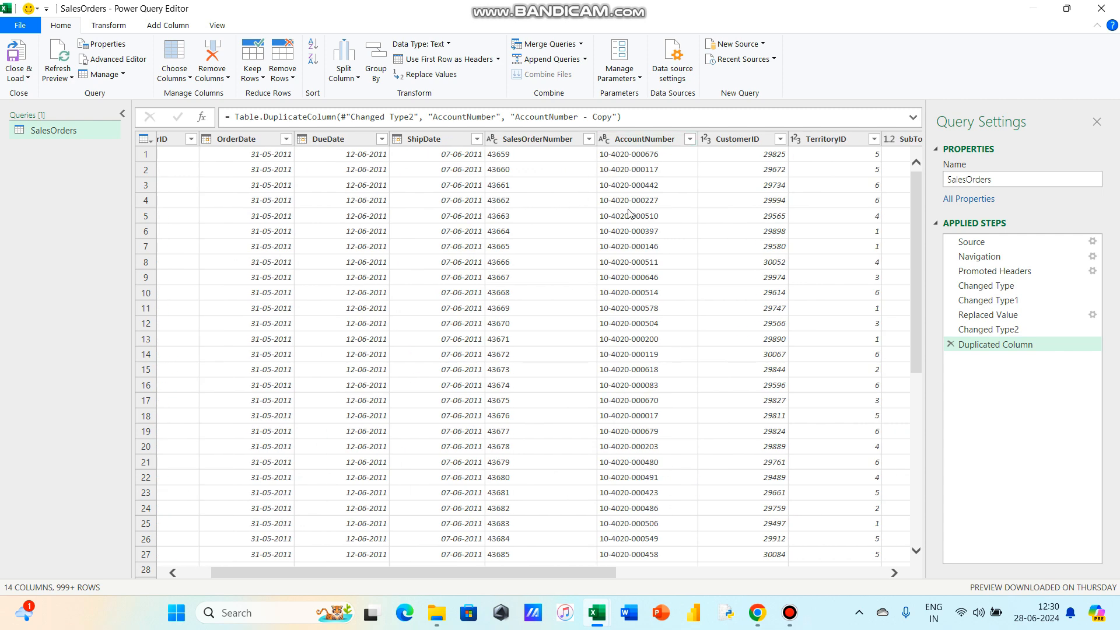
pyautogui.hscroll(6, 629, 213)
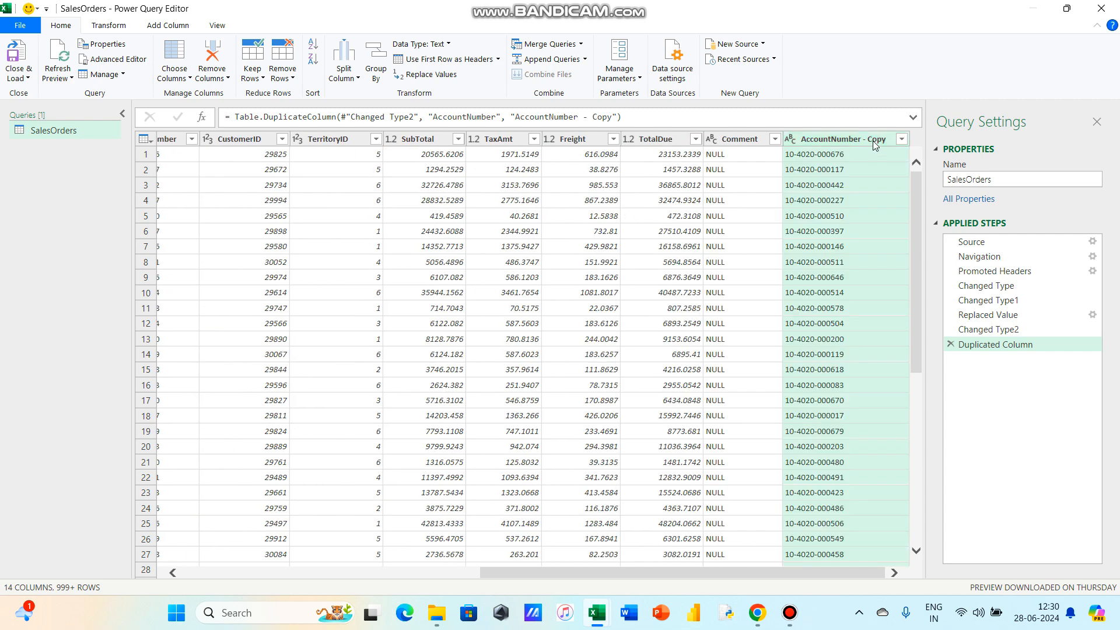
pyautogui.doubleClick(873, 141)
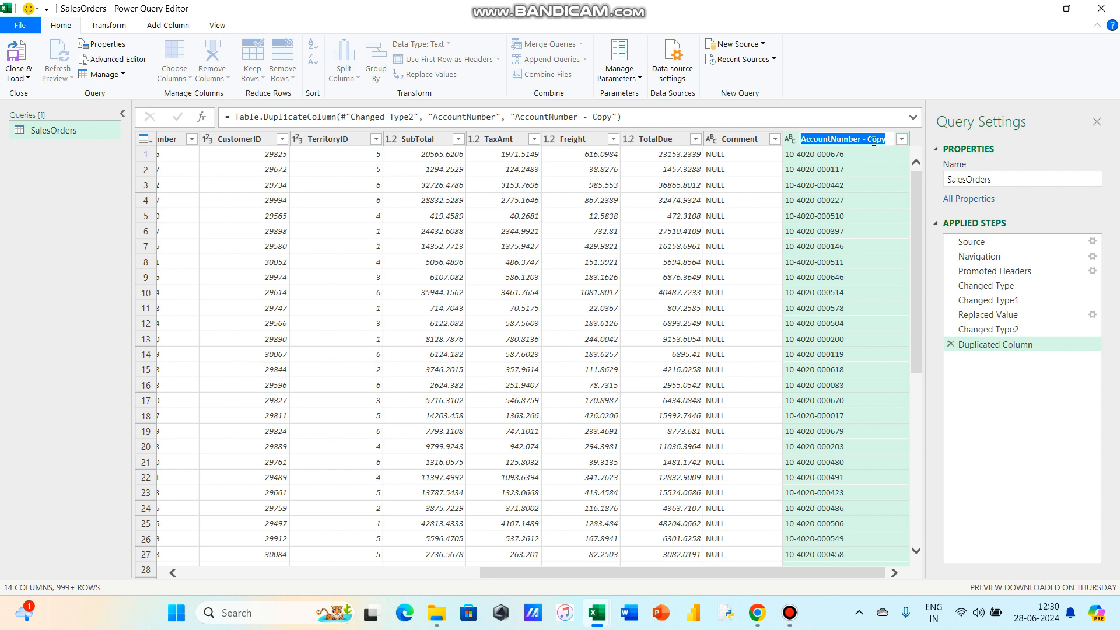
pyautogui.write('Main')
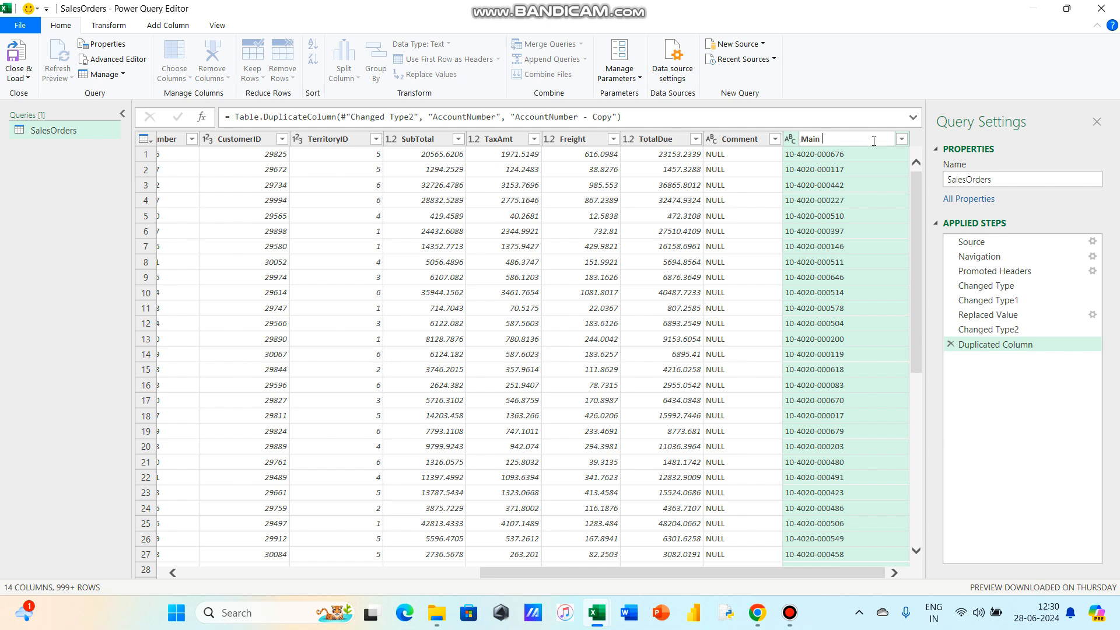
pyautogui.write(' Acct GL')
pyautogui.press('Return')
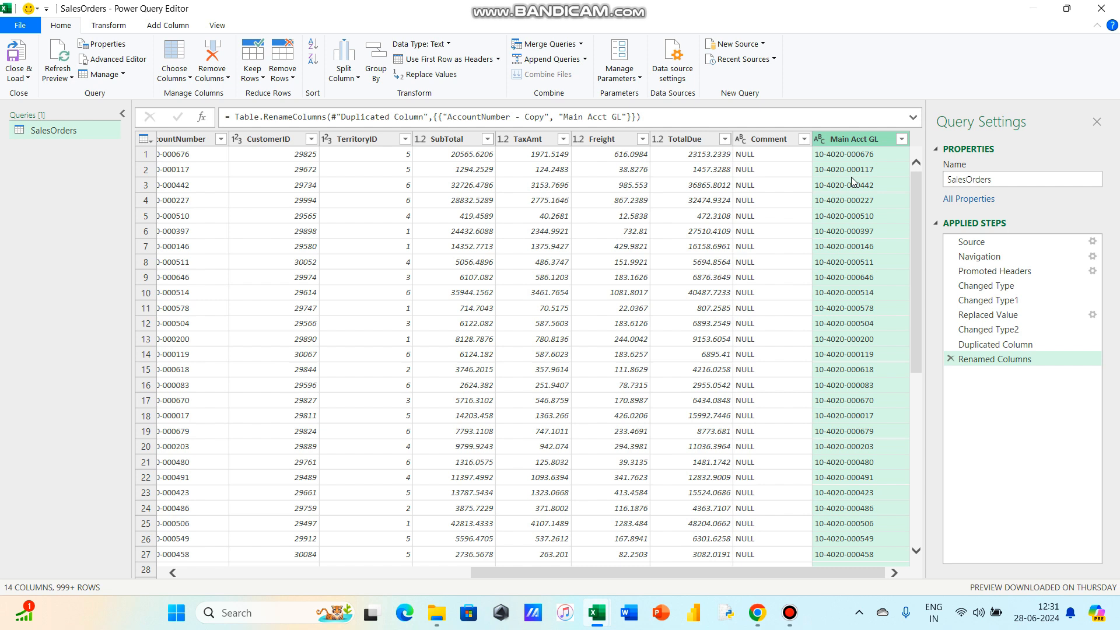
# Step: Split the Main Acct GL column by the custom delimiter "-" at each occurrence of the delimiter
pyautogui.rightClick(862, 139)
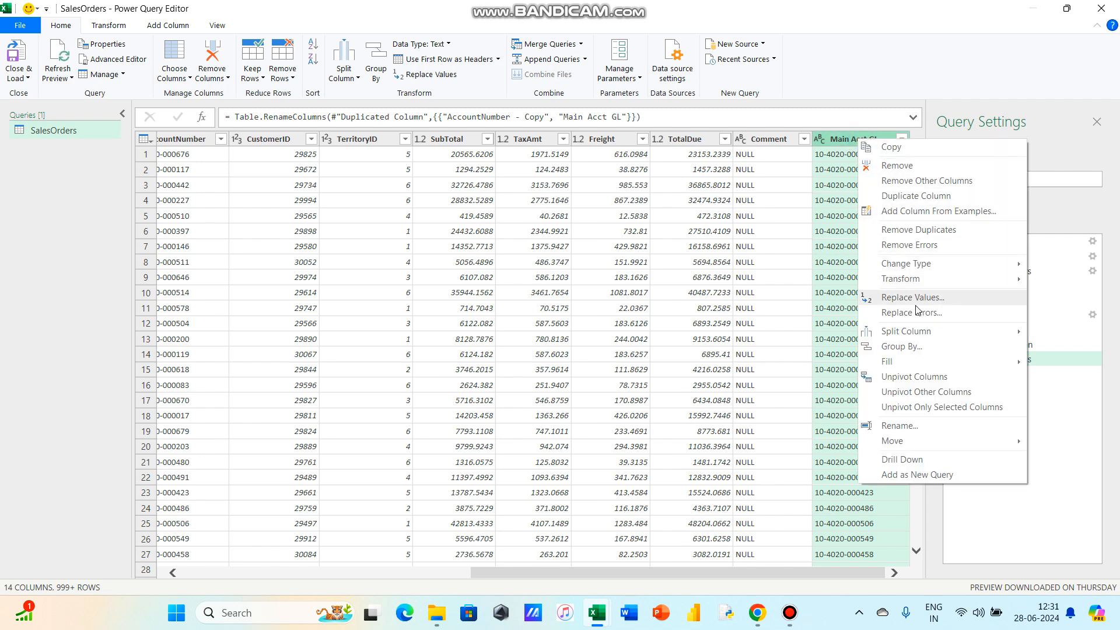
pyautogui.moveTo(927, 334)
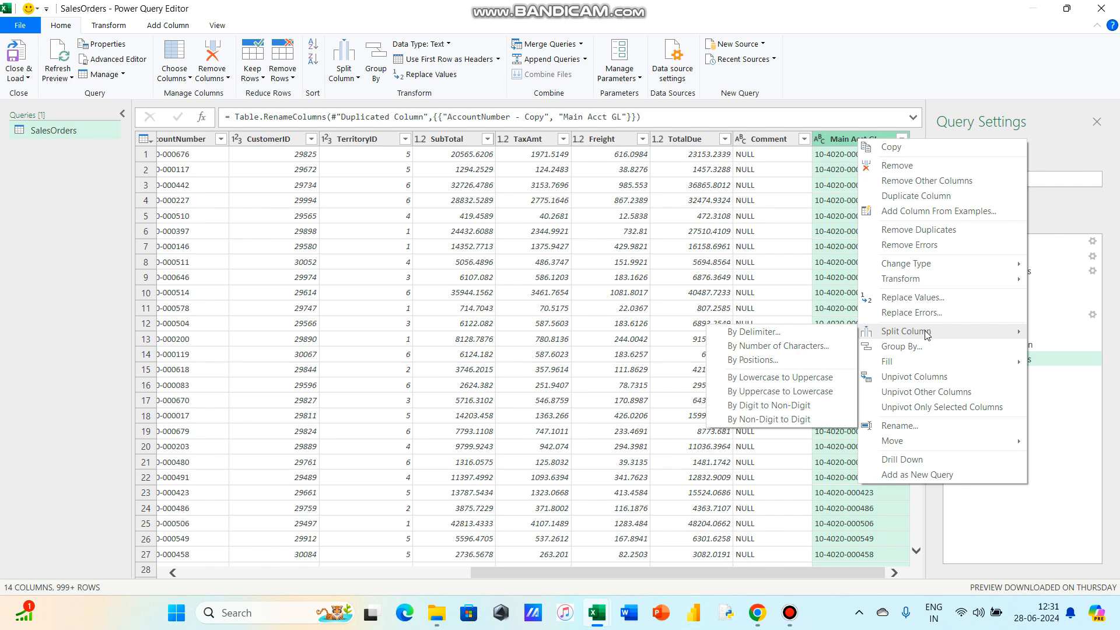
pyautogui.click(798, 334)
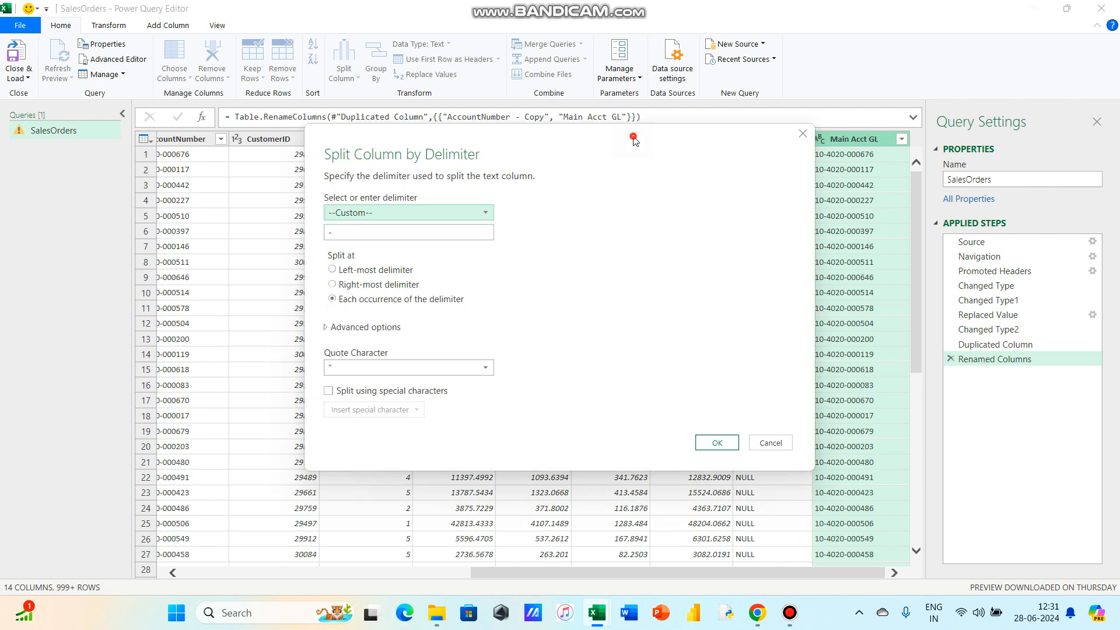
pyautogui.moveTo(634, 136); pyautogui.dragTo(571, 146)
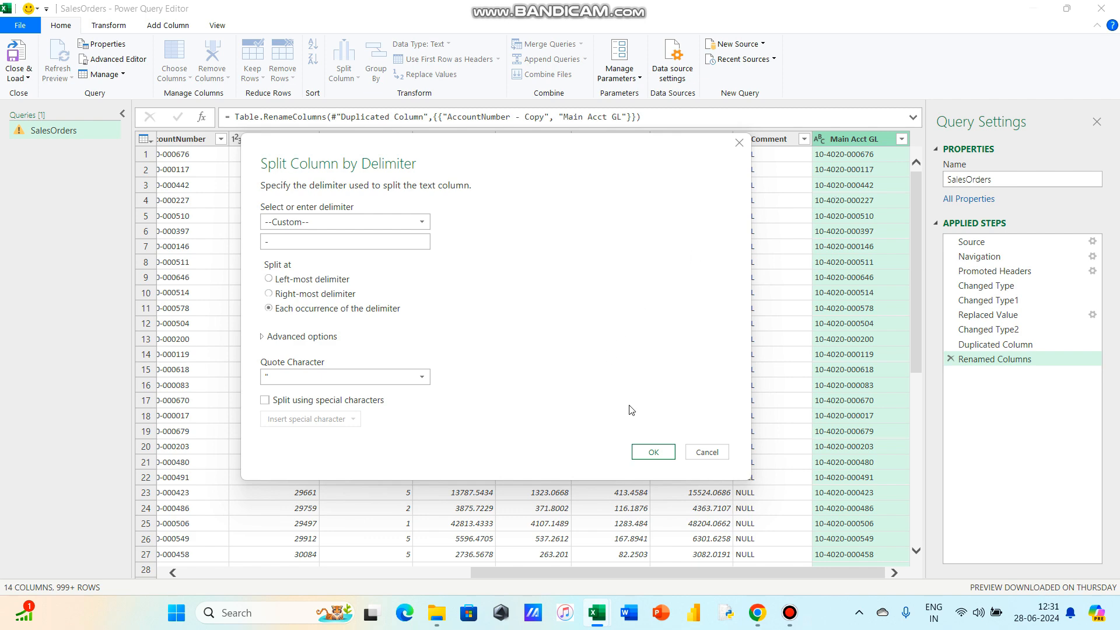
pyautogui.click(648, 453)
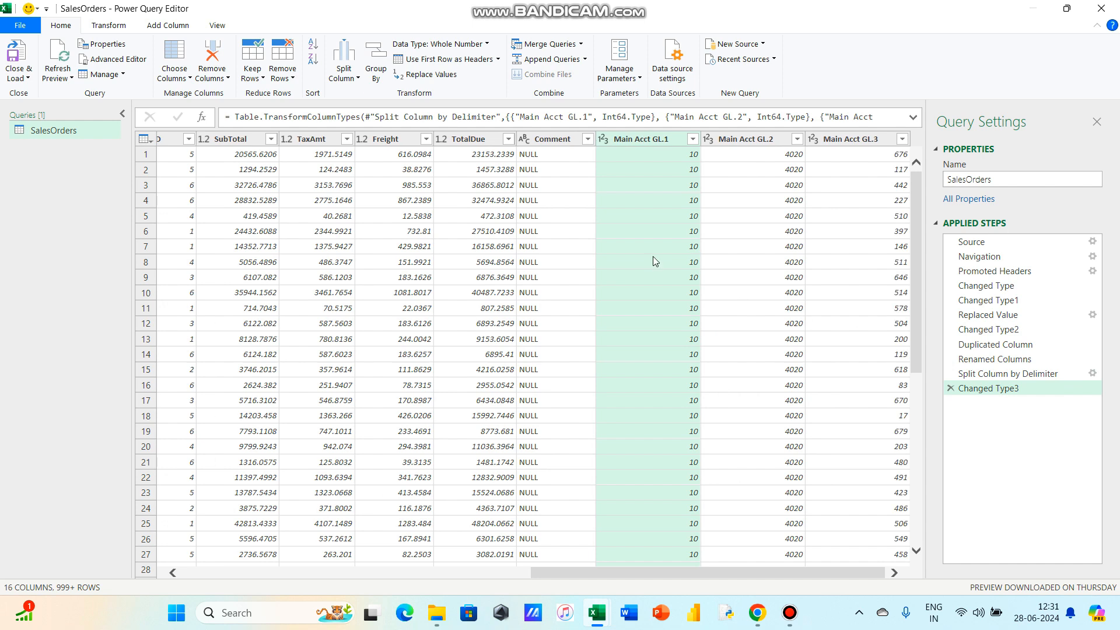
# Step: Rename the first of the split columns, Main Acct GL.1, as "Main Acct GL"
pyautogui.click(766, 143)
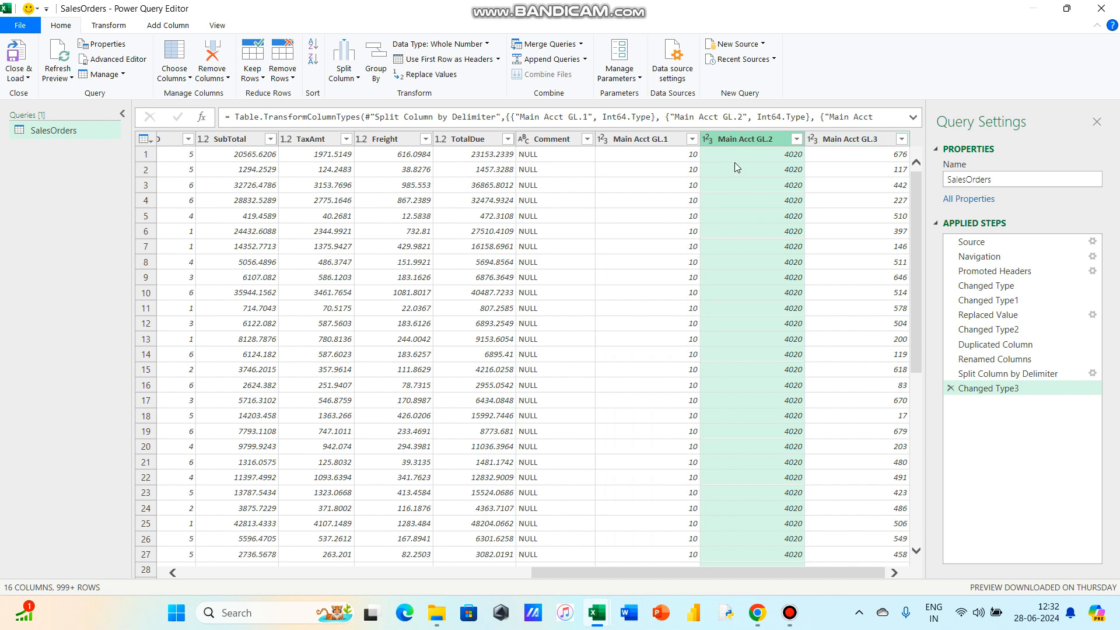
pyautogui.doubleClick(748, 139)
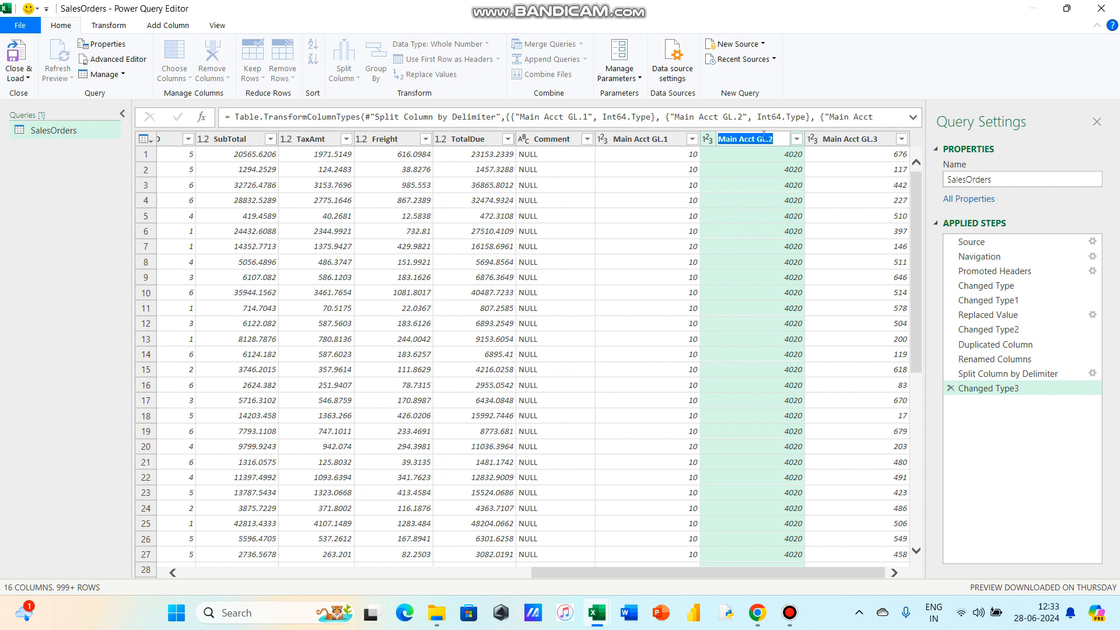
pyautogui.press('Return')
pyautogui.doubleClick(669, 141)
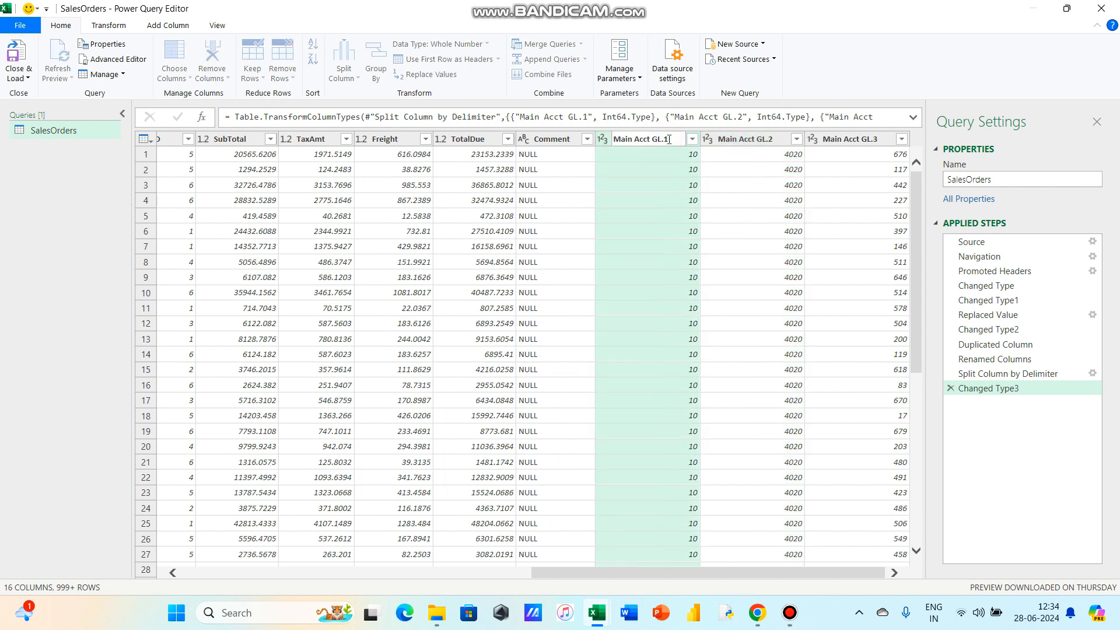
pyautogui.press('BackSpace')
pyautogui.press('BackSpace')
# Step: Rename the second split column, Main Acct GL.2, as "Account No."
pyautogui.click(774, 140)
pyautogui.doubleClick(774, 140)
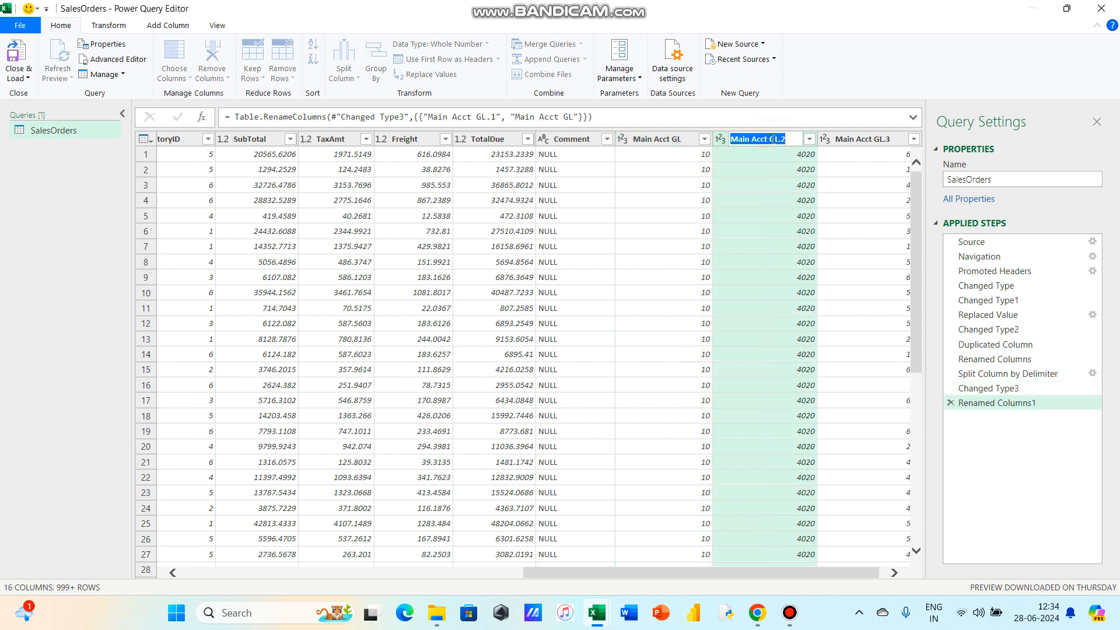
pyautogui.write('Account No.')
pyautogui.press('Return')
# Step: Rename the third split column, Main Acct GL.3, as "Category"
pyautogui.doubleClick(869, 139)
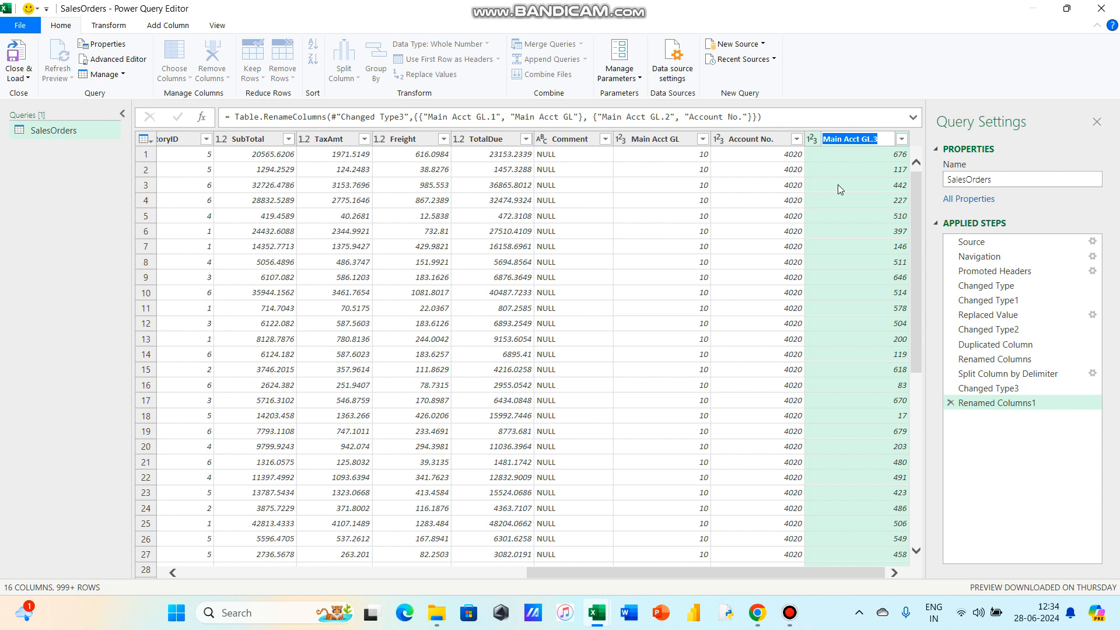
pyautogui.write('Cato')
pyautogui.write('gory')
pyautogui.click(839, 141)
pyautogui.press('BackSpace')
pyautogui.write('e')
pyautogui.click(870, 191)
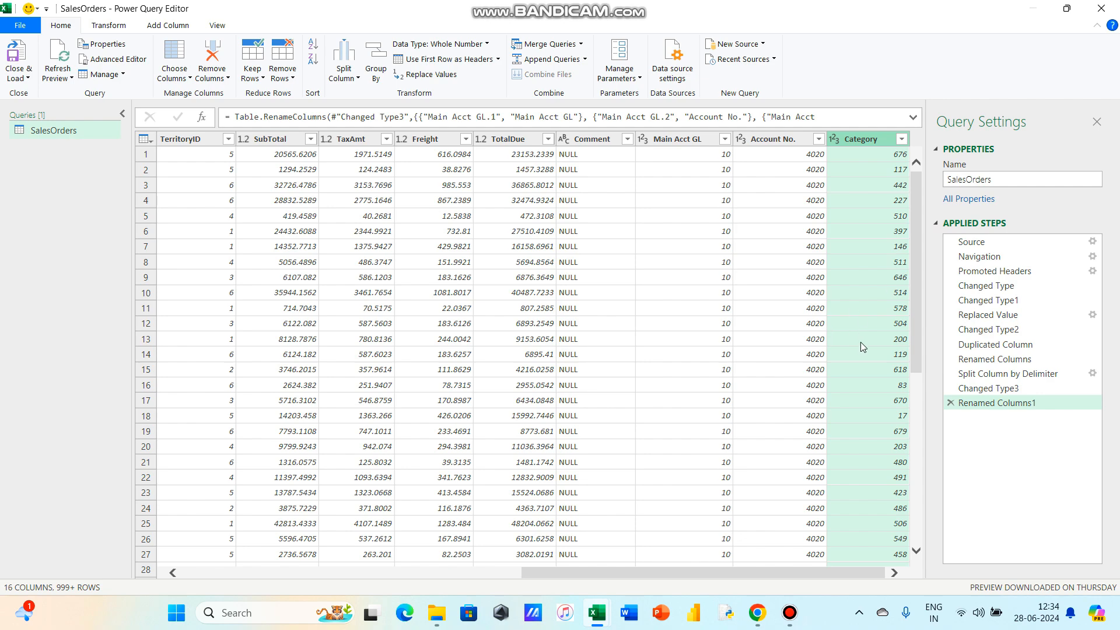
# Step: Look through the rows of the renamed split columns and compare them with the other columns of the table
pyautogui.scroll(-20, 860, 343)
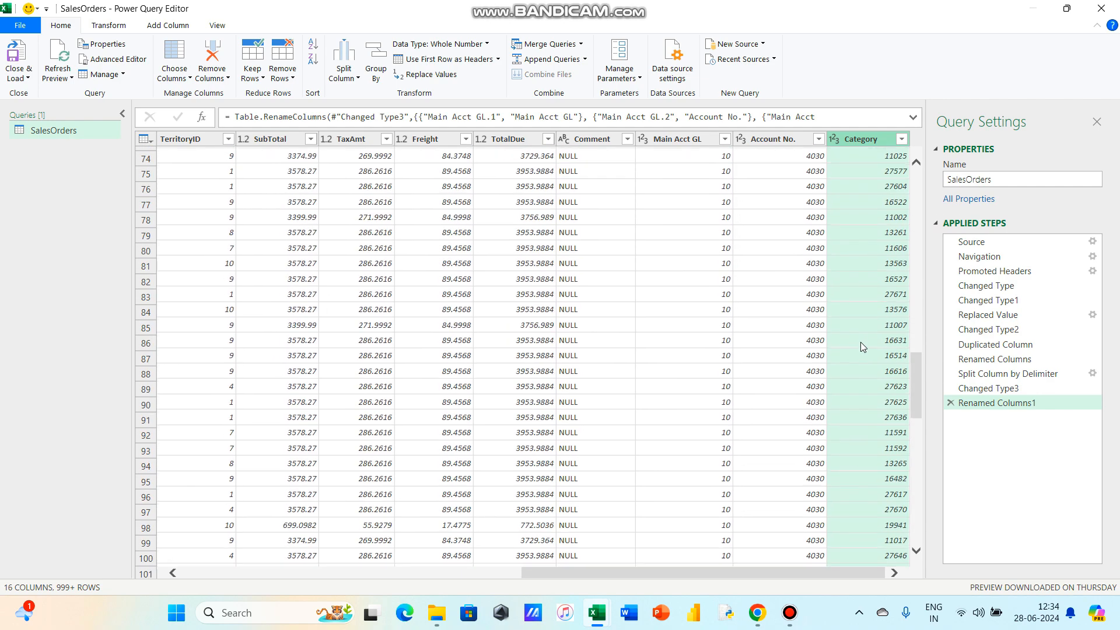
pyautogui.scroll(-20, 860, 341)
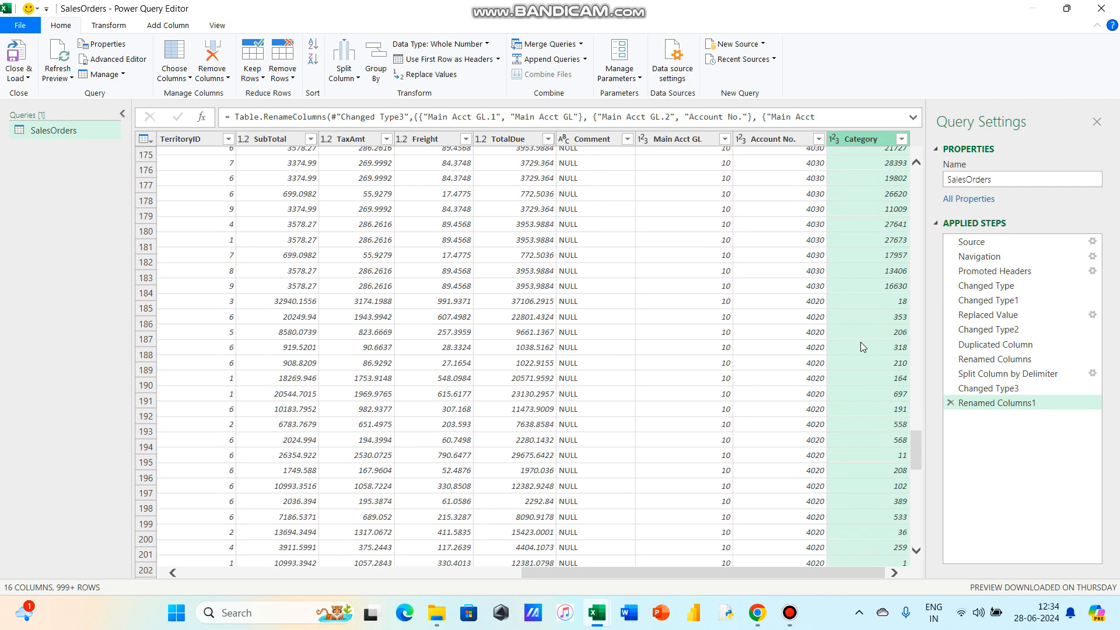
pyautogui.scroll(20, 860, 342)
pyautogui.hscroll(-10, 859, 343)
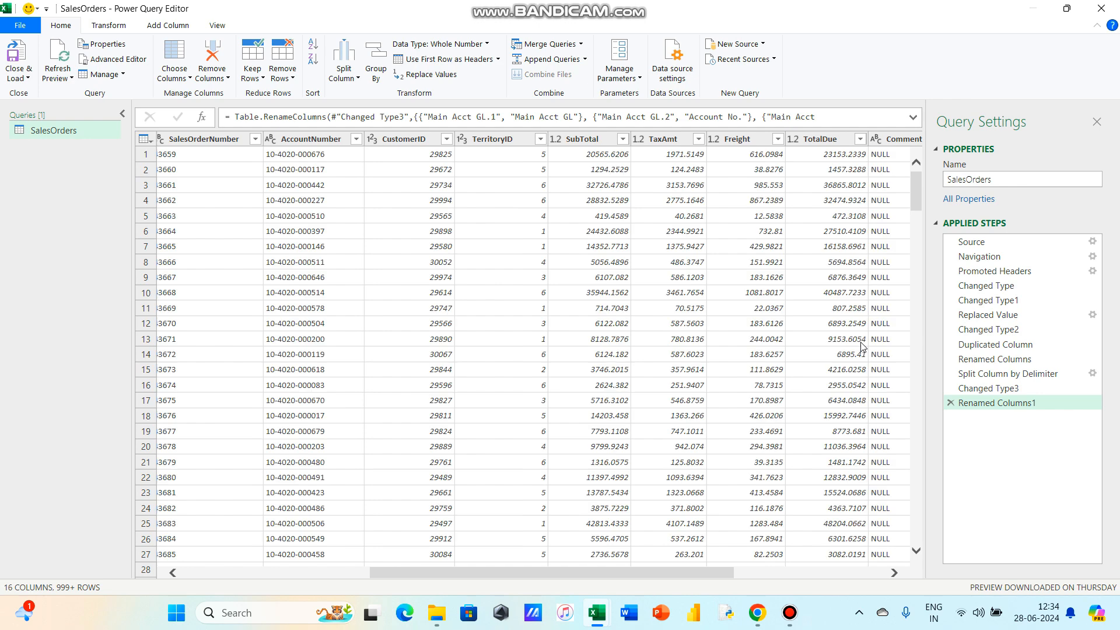
pyautogui.hscroll(10, 777, 330)
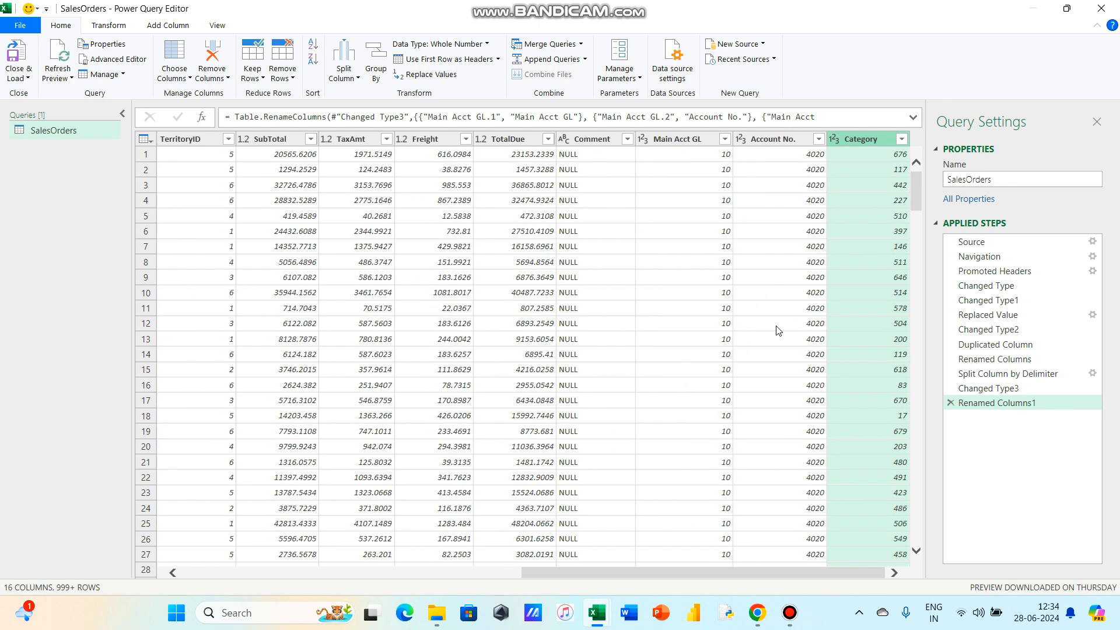
pyautogui.hscroll(-5, 533, 328)
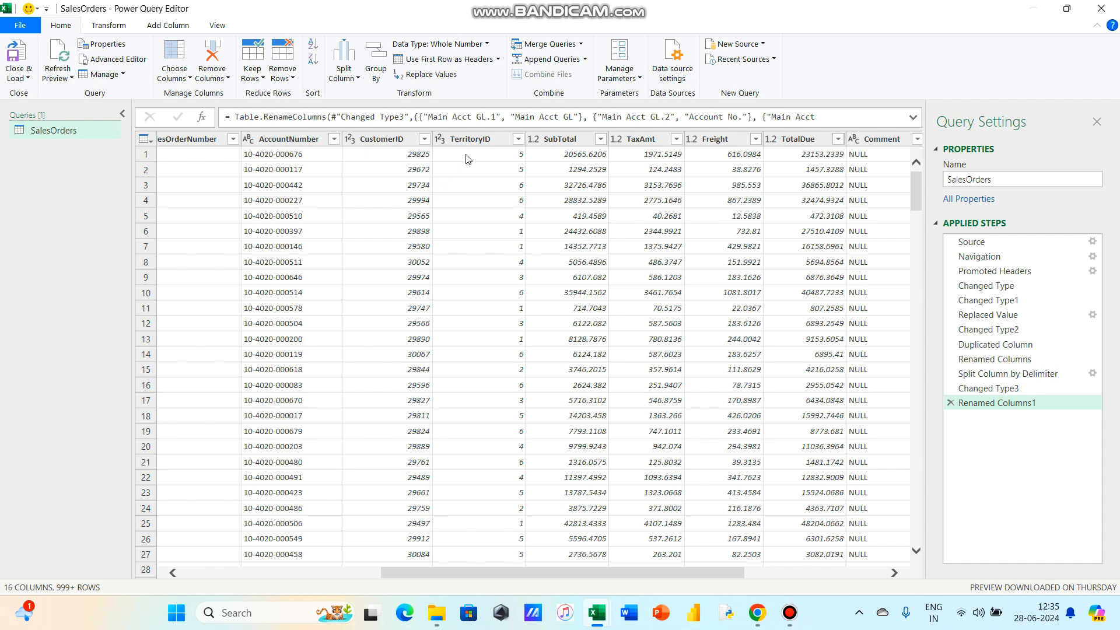
# Step: Choose the columns to keep, excluding TerritoryID and Comment from the SalesOrders query
pyautogui.rightClick(488, 142)
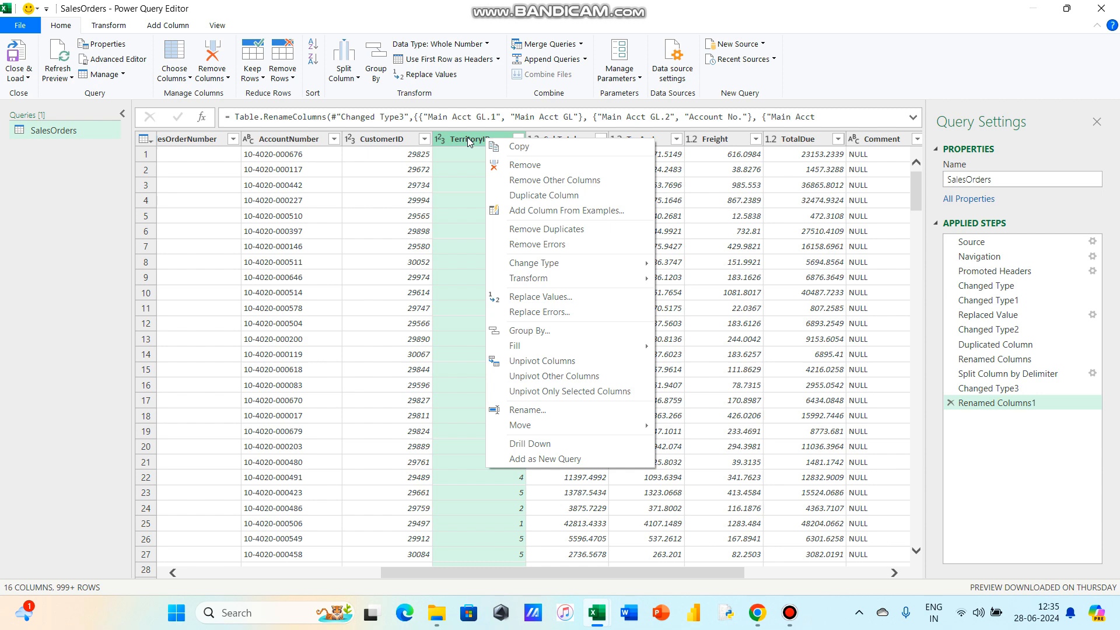
pyautogui.click(470, 143)
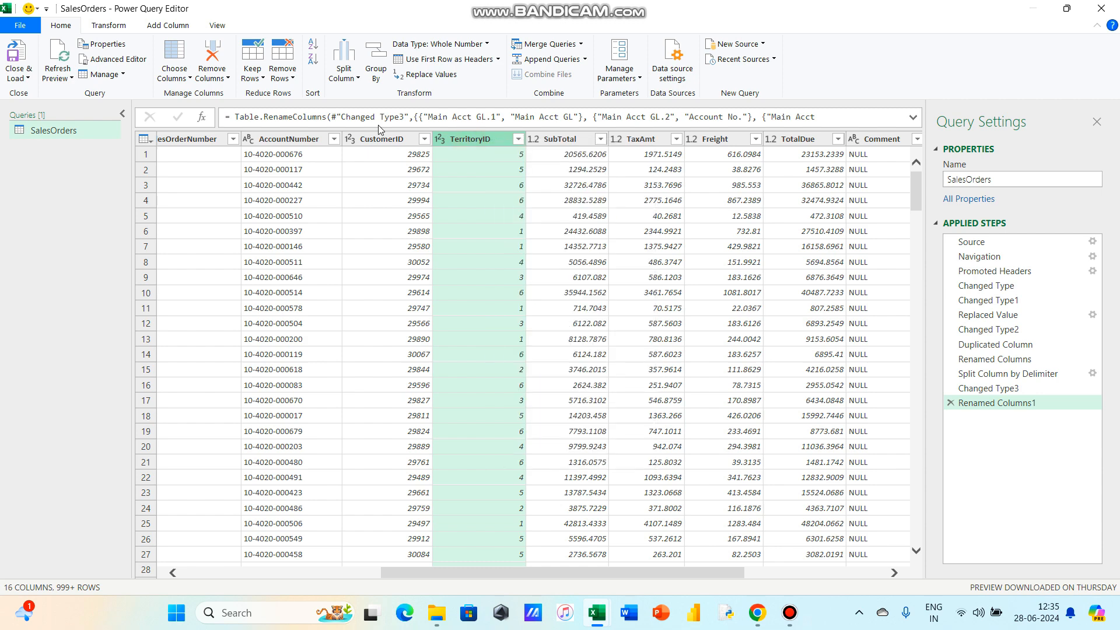
pyautogui.click(174, 77)
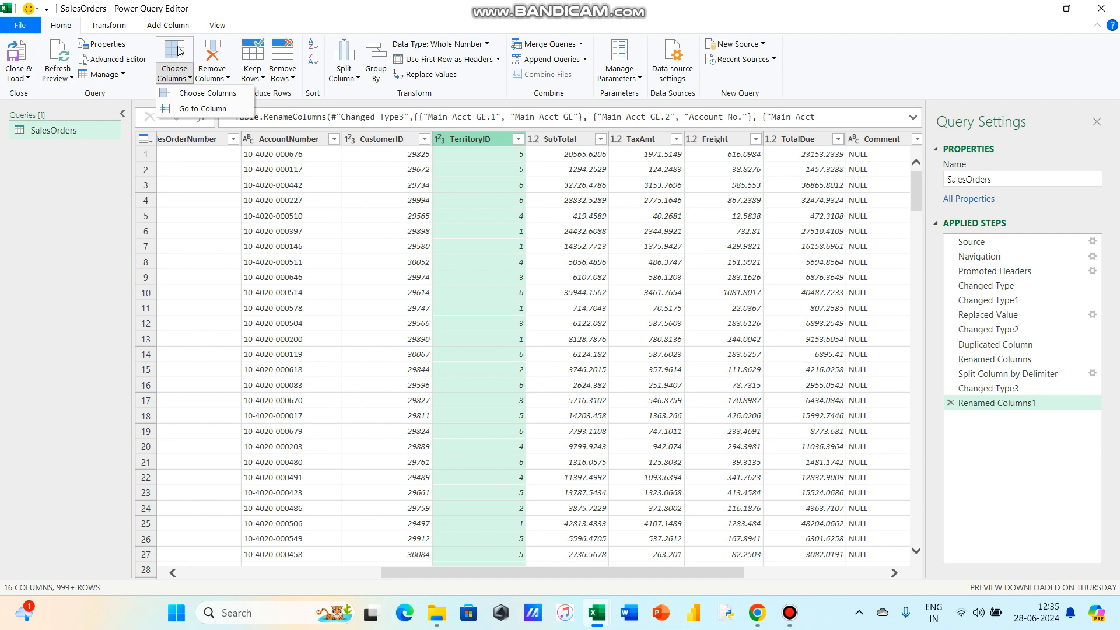
pyautogui.click(178, 52)
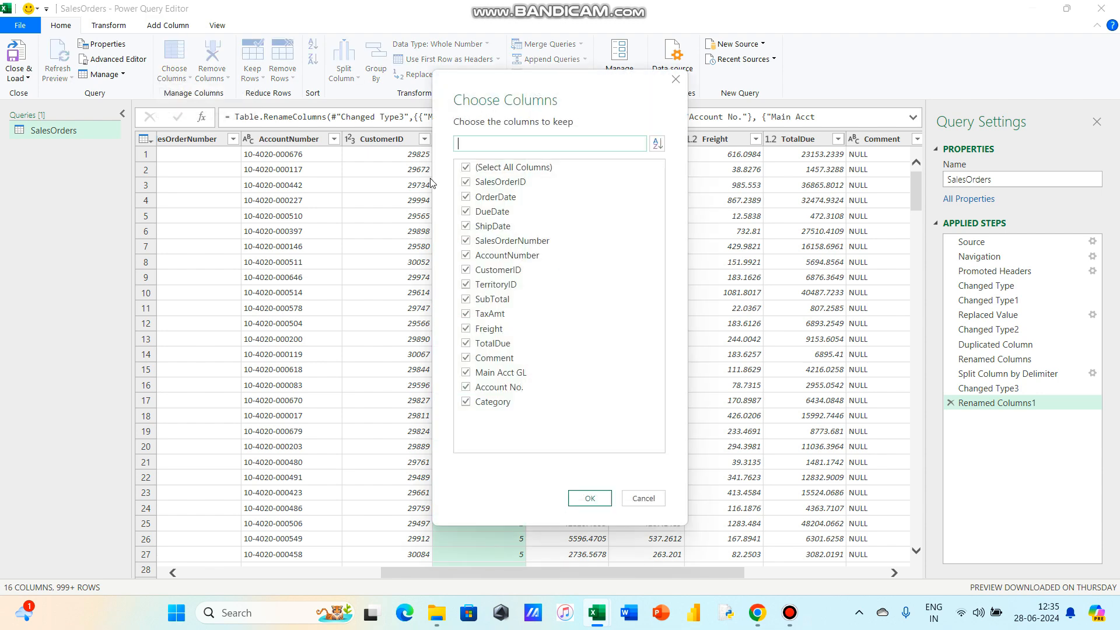
pyautogui.click(466, 285)
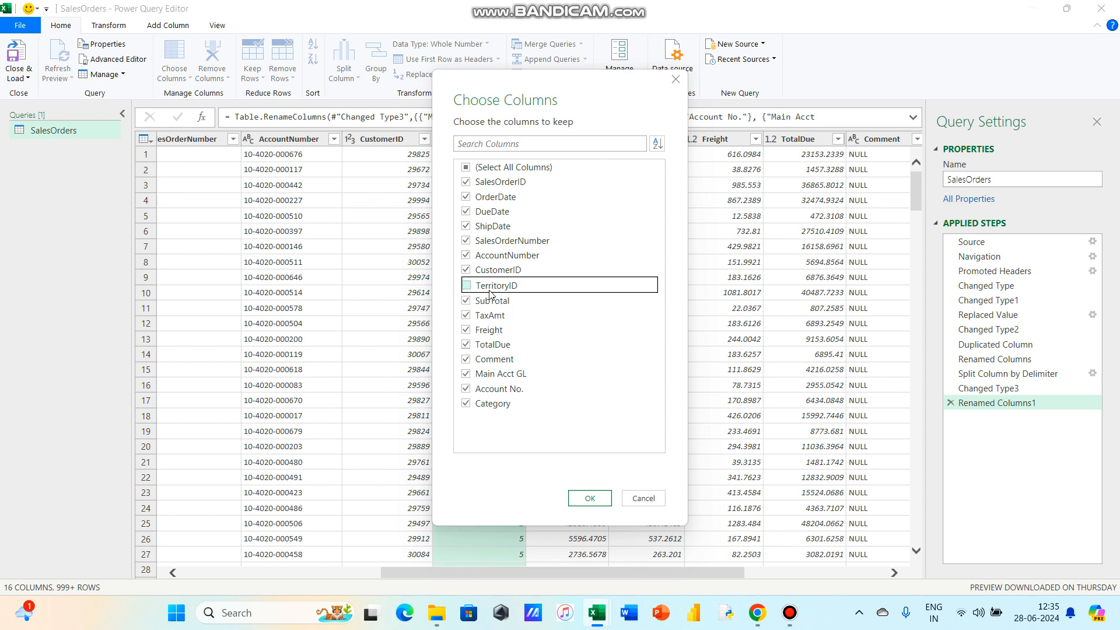
pyautogui.click(466, 359)
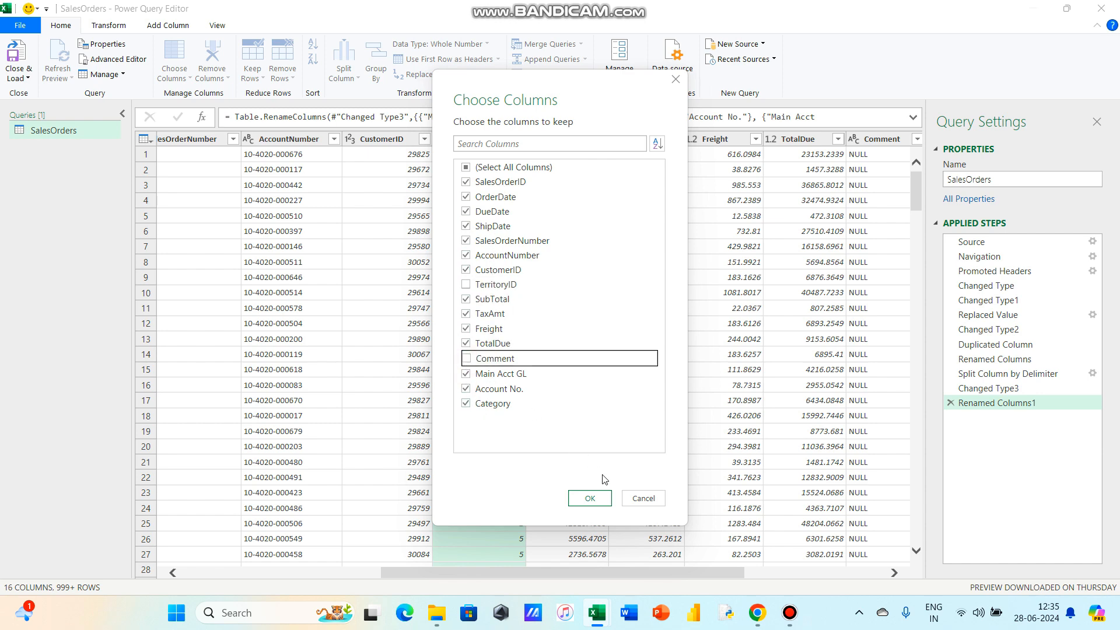
pyautogui.click(605, 496)
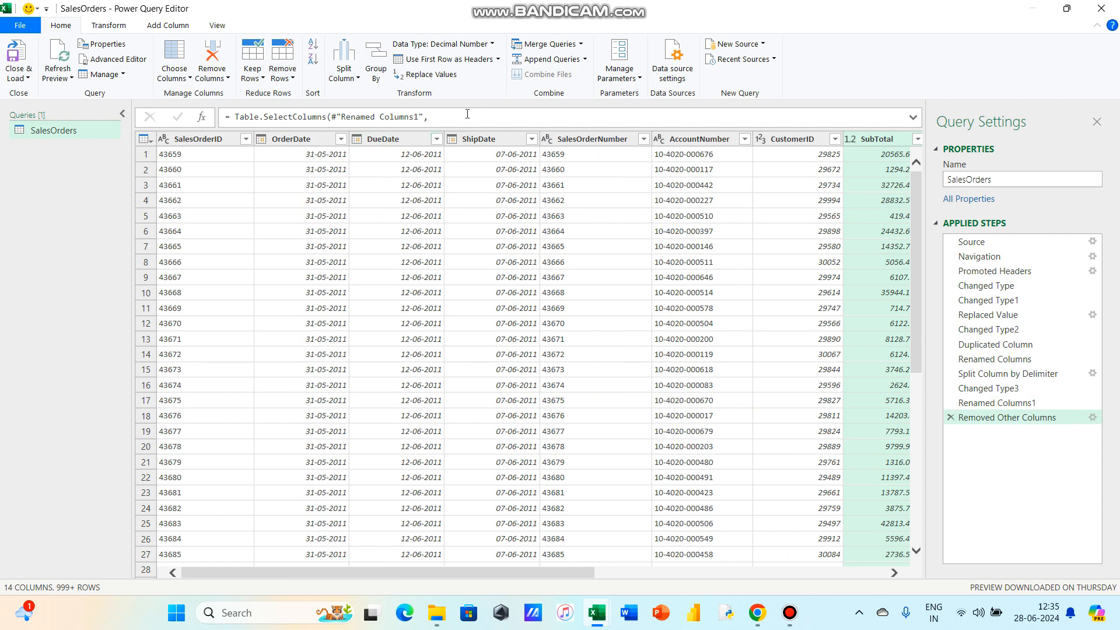
# Step: Review the formula of the column selection and the full SalesOrders query code in the Advanced Editor
pyautogui.click(467, 114)
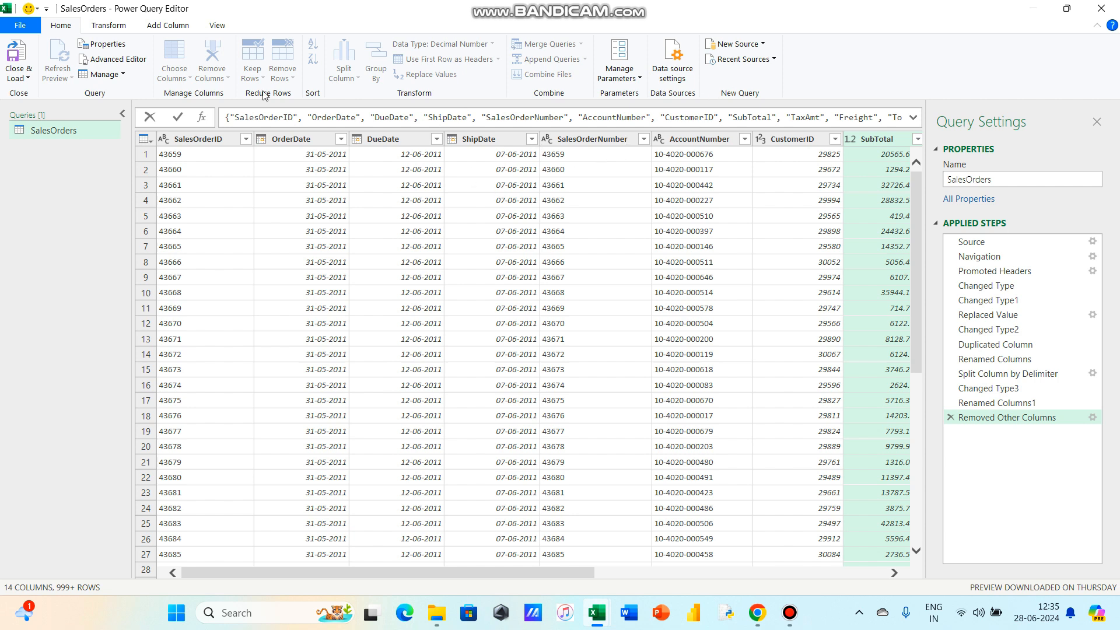
pyautogui.click(141, 60)
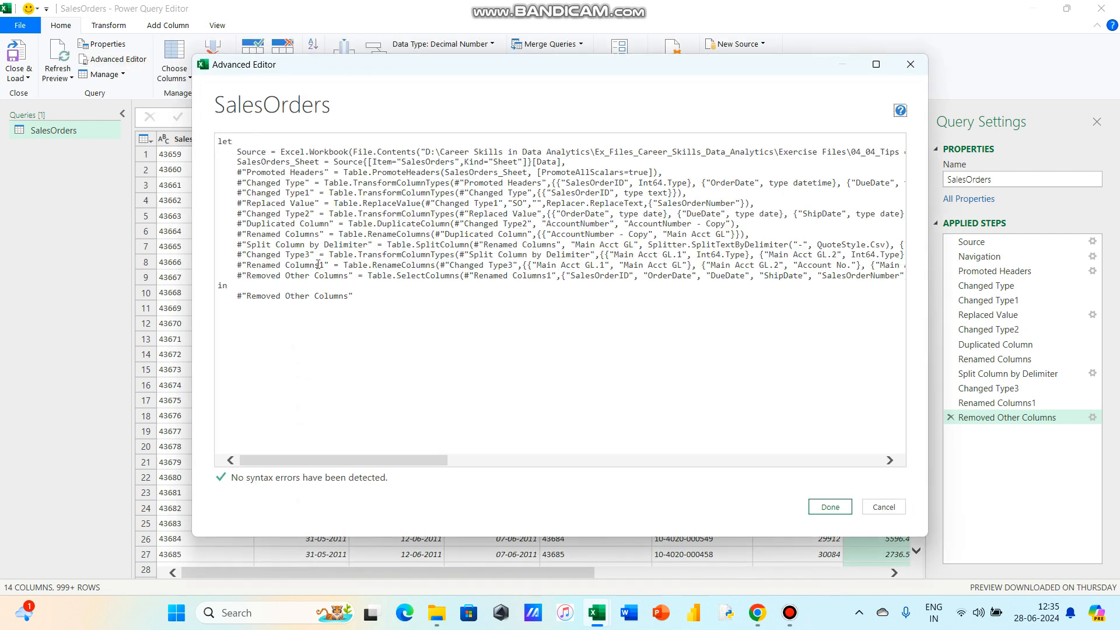
pyautogui.hscroll(10, 590, 289)
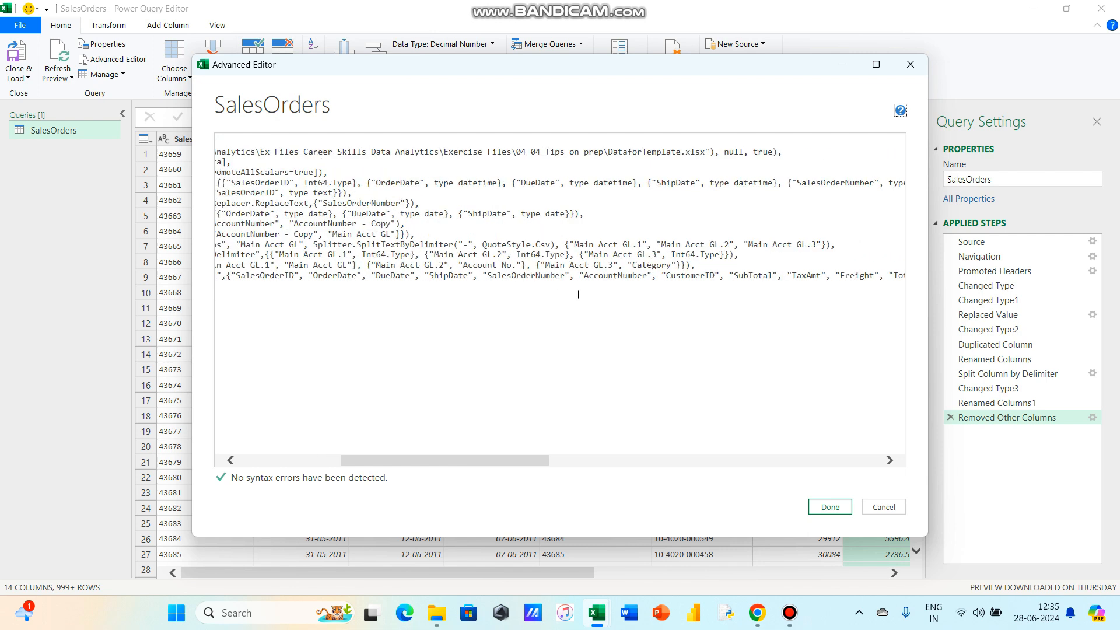
pyautogui.hscroll(-10, 578, 294)
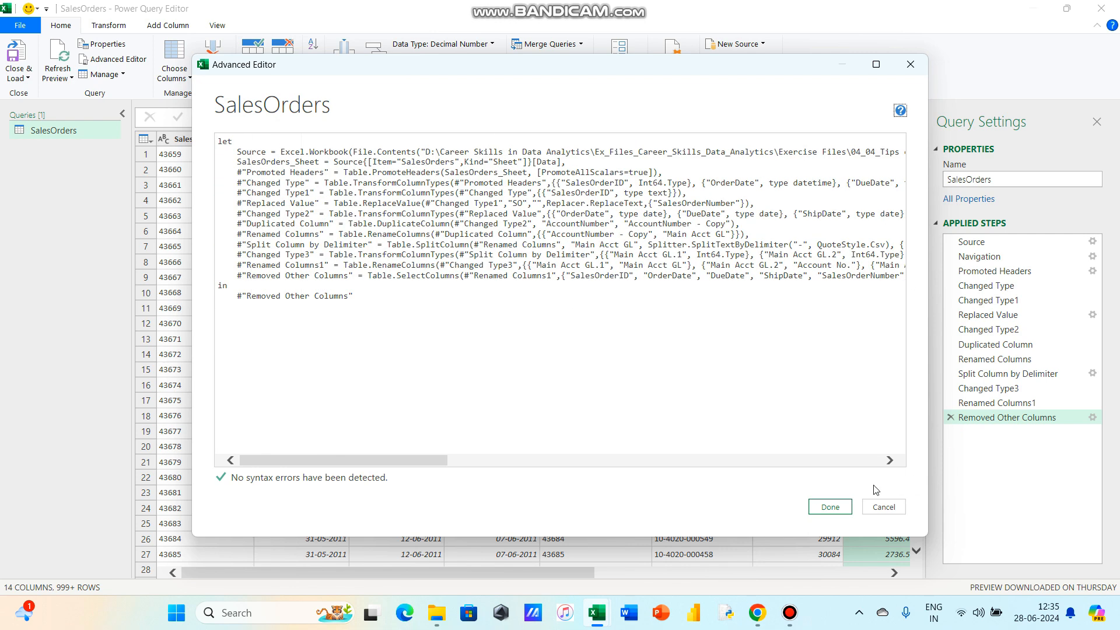
pyautogui.click(830, 507)
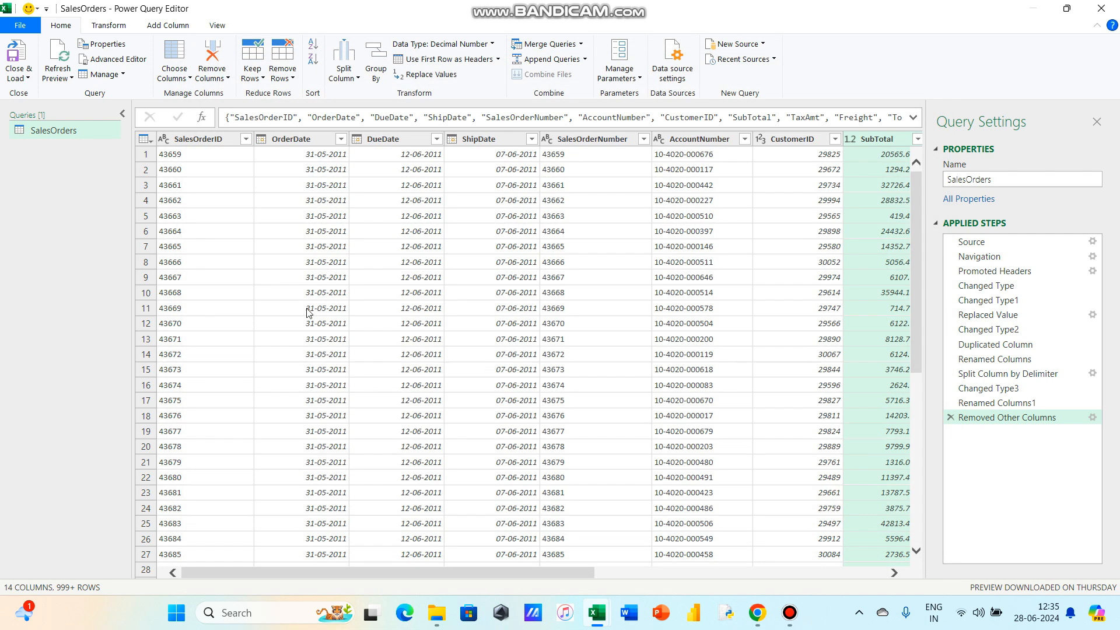
# Step: Close the query editor, load the cleaned SalesOrders query into a worksheet, and look across the loaded table's columns
pyautogui.click(26, 66)
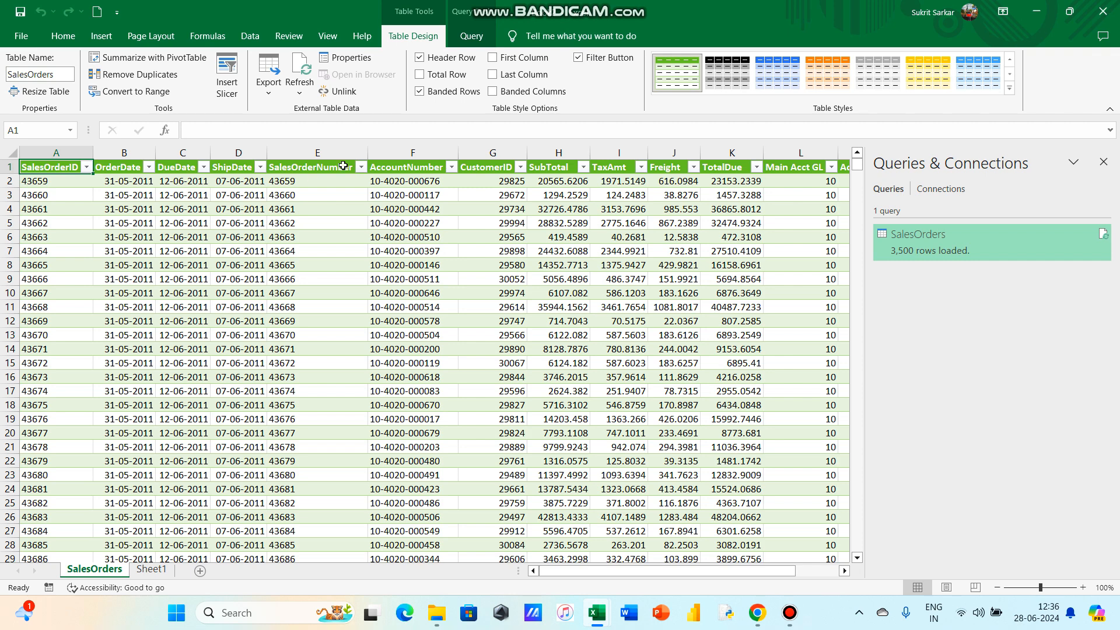
pyautogui.hscroll(3, 522, 254)
pyautogui.hscroll(1, 522, 254)
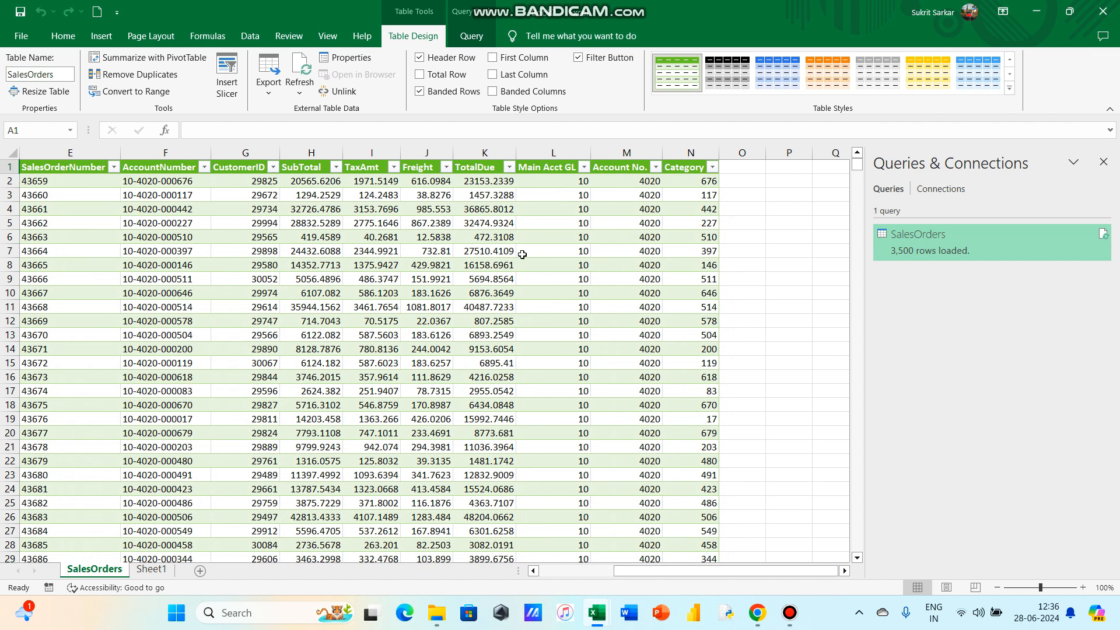
pyautogui.hscroll(-4, 522, 255)
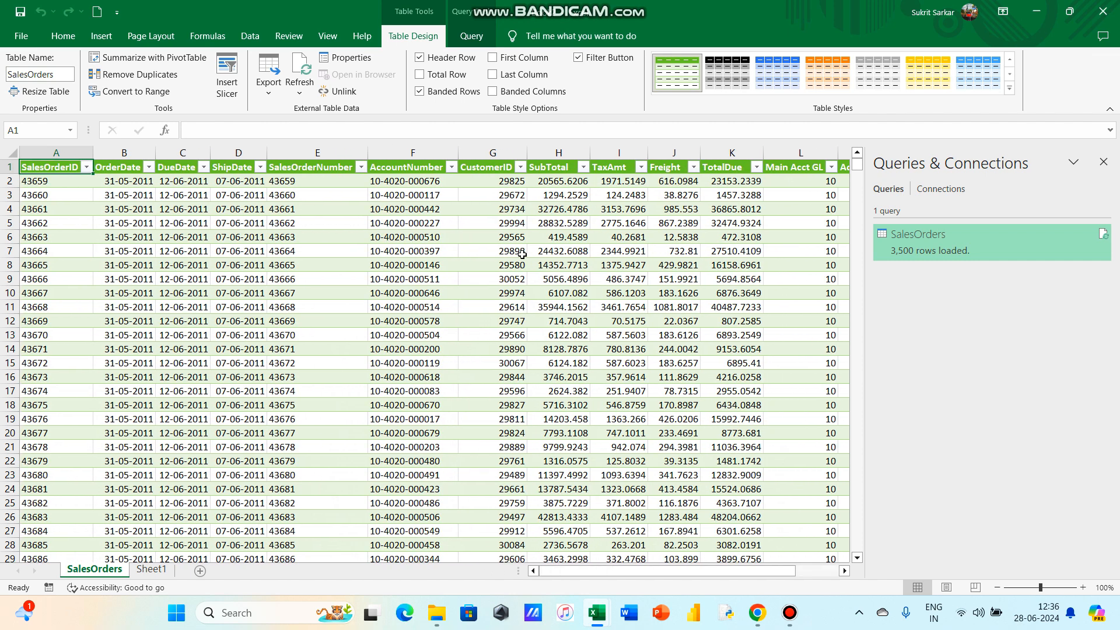